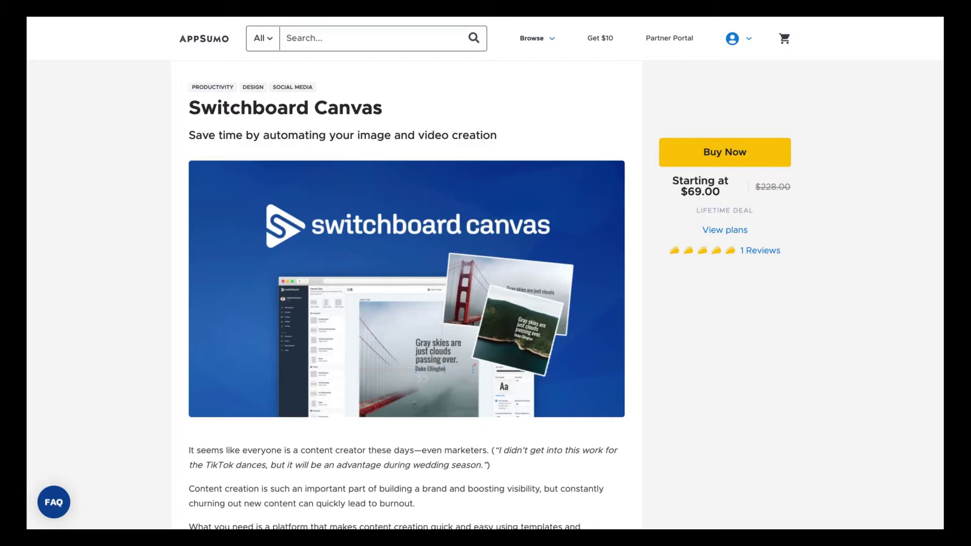
{"action": "scroll", "coordinate": [407, 303], "scroll_direction": "down", "scroll_amount": 10}
{"action": "scroll", "coordinate": [407, 303], "scroll_direction": "down", "scroll_amount": 5}
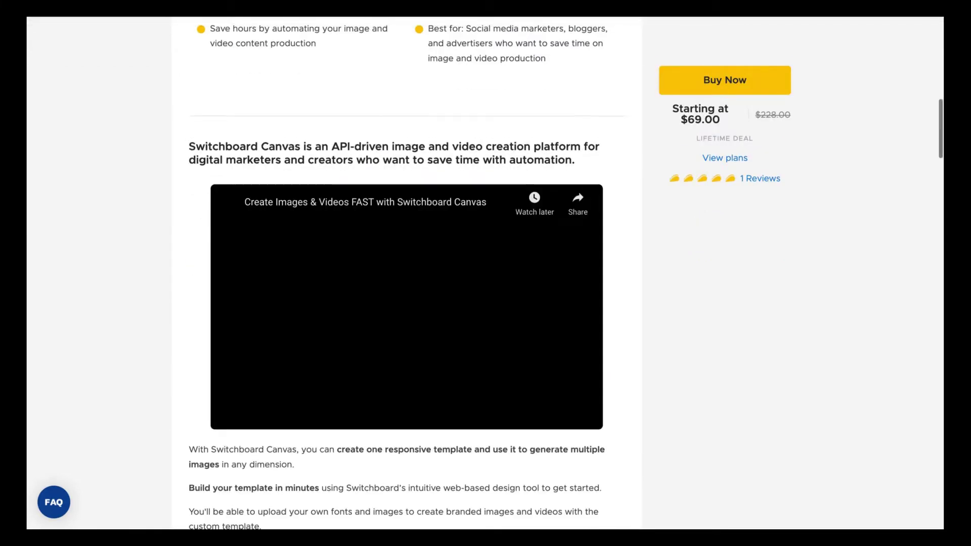
{"action": "scroll", "coordinate": [407, 303], "scroll_direction": "up", "scroll_amount": 1}
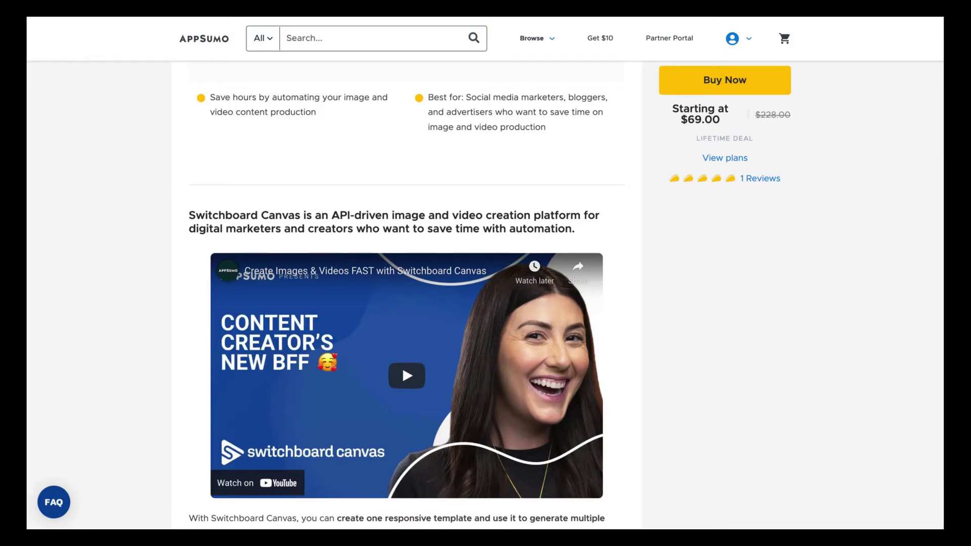
{"action": "scroll", "coordinate": [407, 304], "scroll_direction": "up", "scroll_amount": 5}
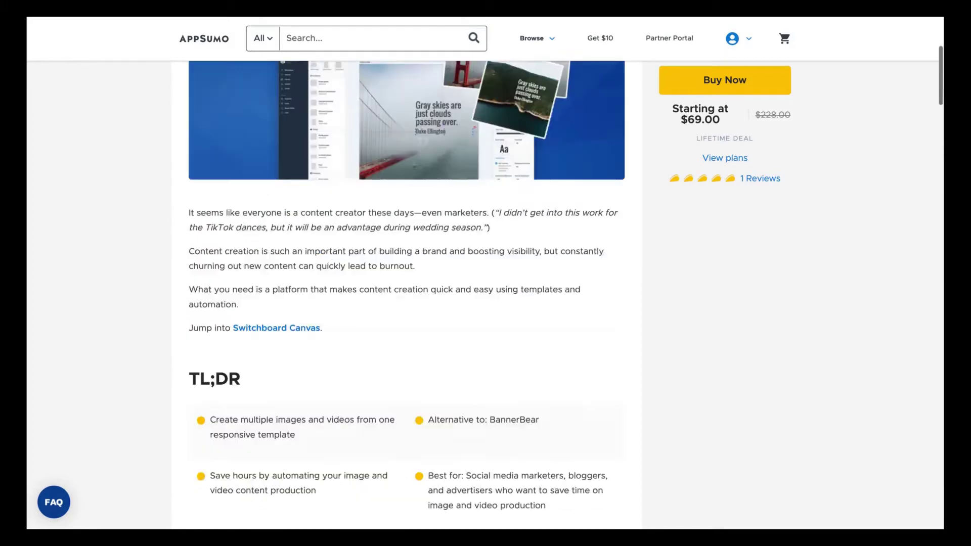
{"action": "scroll", "coordinate": [407, 303], "scroll_direction": "up", "scroll_amount": 2}
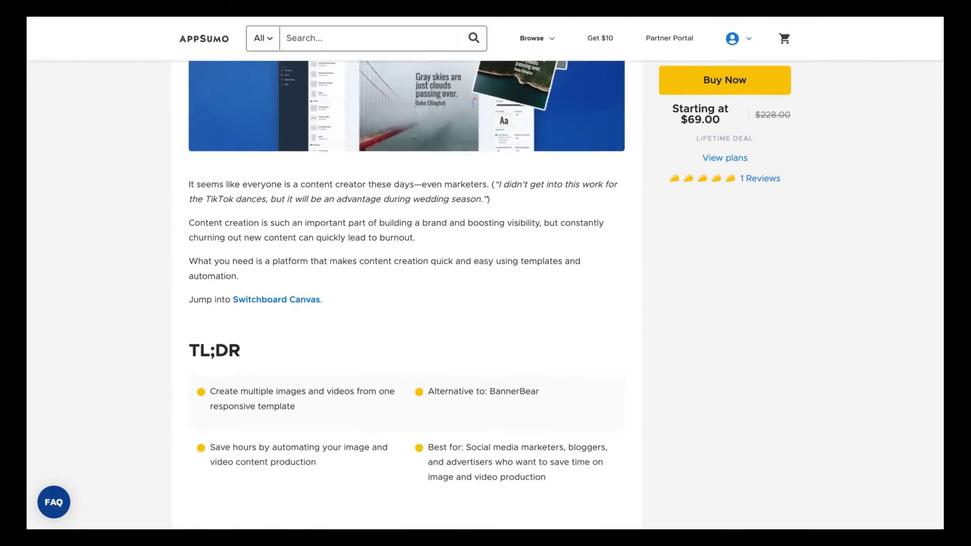
{"action": "scroll", "coordinate": [407, 303], "scroll_direction": "up", "scroll_amount": 4}
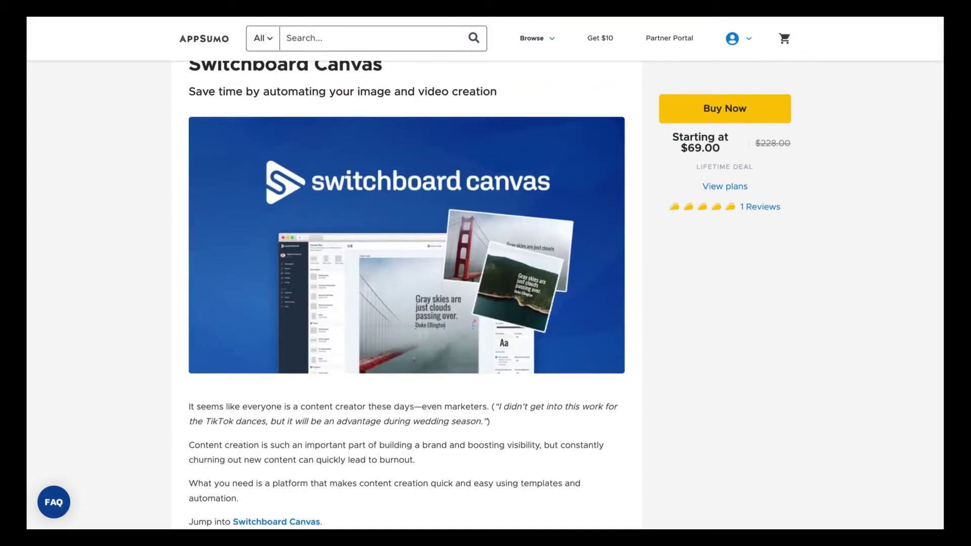
{"action": "scroll", "coordinate": [407, 303], "scroll_direction": "up", "scroll_amount": 2}
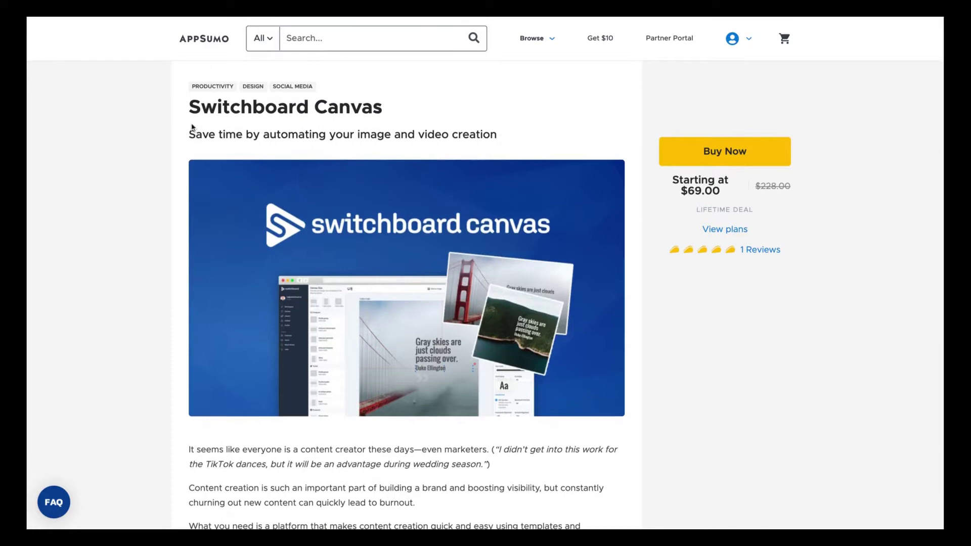
Highlight the Switchboard Canvas title and the 'Translate into 70+ languages' feature line.
{"action": "left_click_drag", "start_coordinate": [191, 111], "coordinate": [386, 111]}
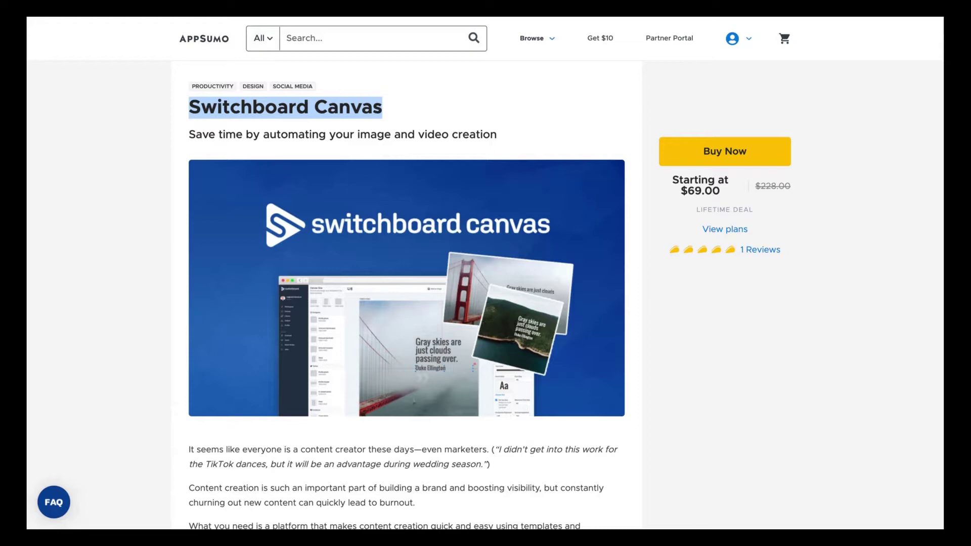
{"action": "scroll", "coordinate": [405, 304], "scroll_direction": "down", "scroll_amount": 10}
{"action": "scroll", "coordinate": [406, 303], "scroll_direction": "down", "scroll_amount": 10}
{"action": "scroll", "coordinate": [407, 303], "scroll_direction": "down", "scroll_amount": 8}
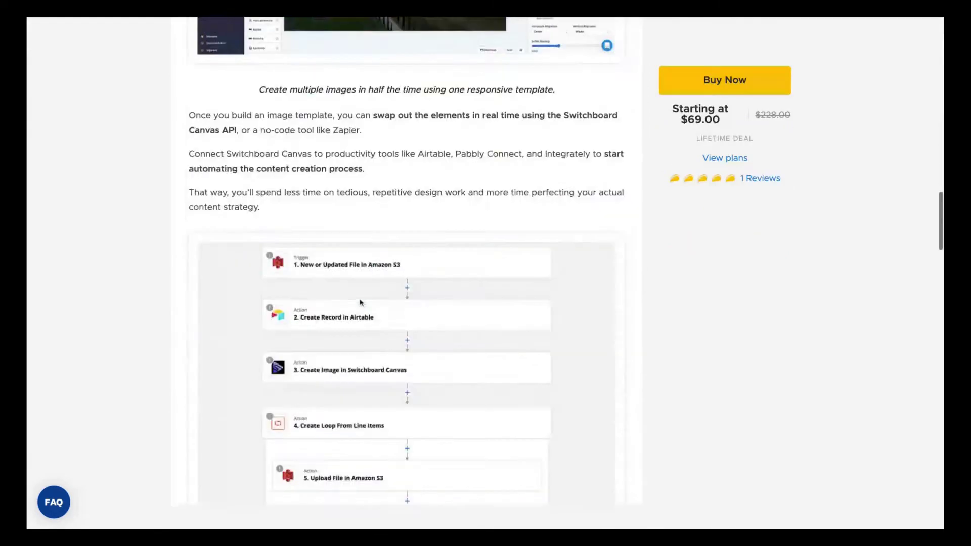
{"action": "scroll", "coordinate": [406, 303], "scroll_direction": "down", "scroll_amount": 10}
{"action": "scroll", "coordinate": [406, 304], "scroll_direction": "down", "scroll_amount": 5}
{"action": "scroll", "coordinate": [406, 304], "scroll_direction": "down", "scroll_amount": 5}
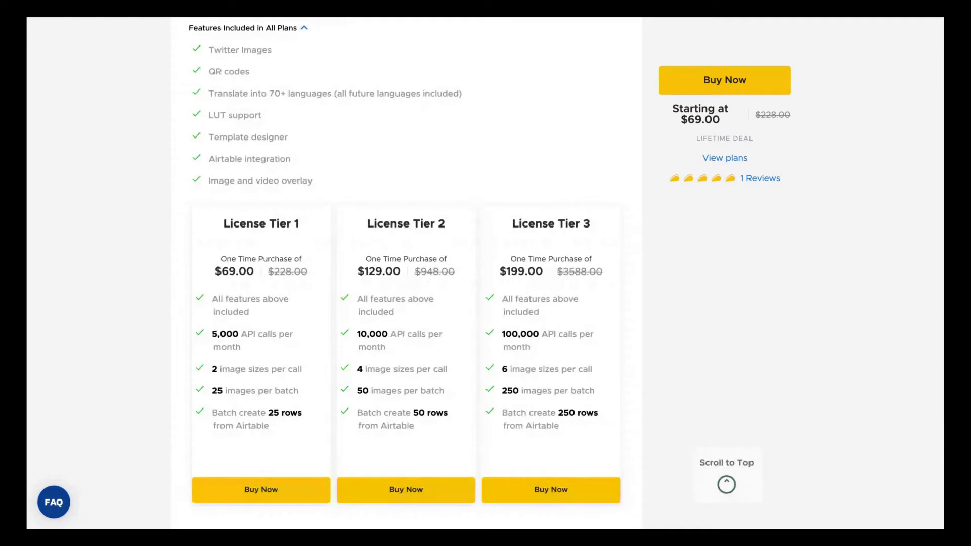
{"action": "scroll", "coordinate": [406, 303], "scroll_direction": "up", "scroll_amount": 5}
{"action": "scroll", "coordinate": [406, 304], "scroll_direction": "up", "scroll_amount": 2}
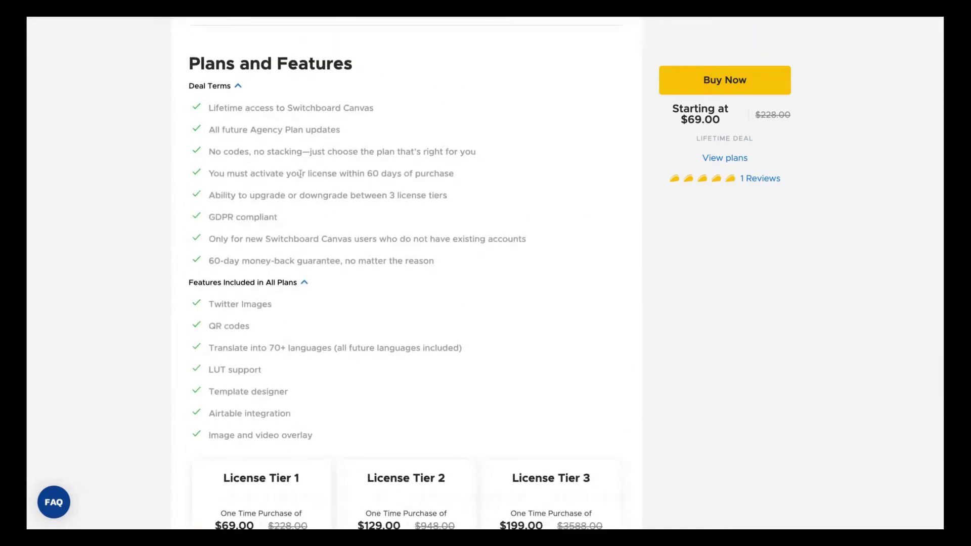
{"action": "scroll", "coordinate": [300, 174], "scroll_direction": "down", "scroll_amount": 1}
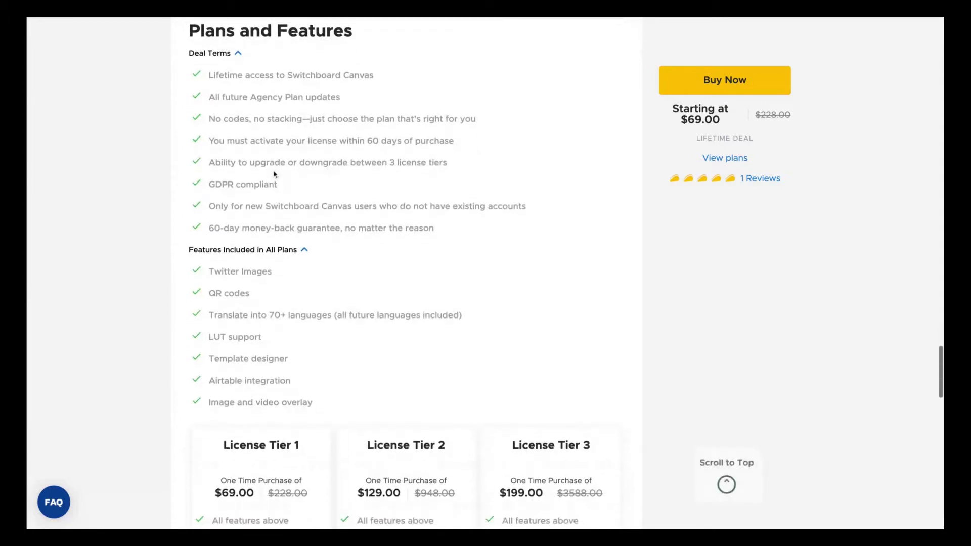
{"action": "scroll", "coordinate": [275, 174], "scroll_direction": "down", "scroll_amount": 1}
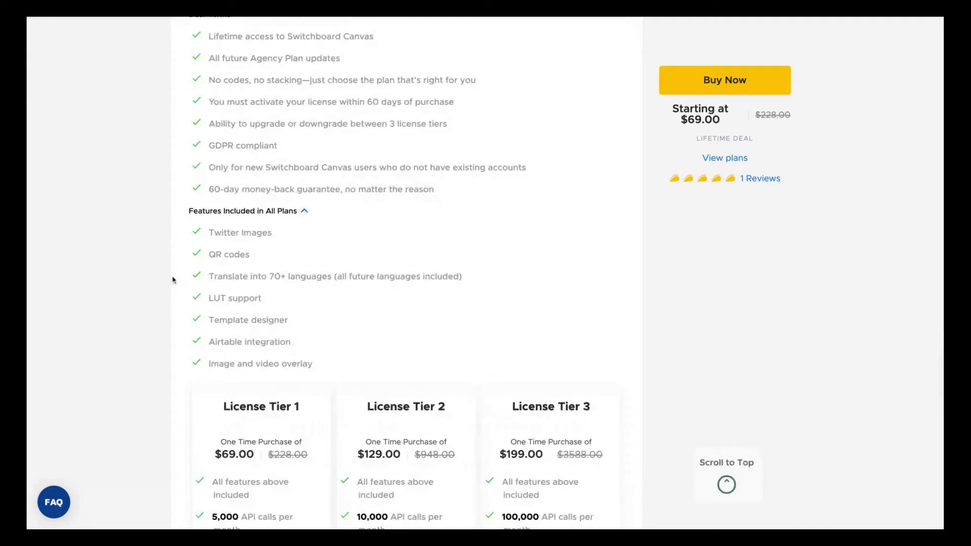
{"action": "scroll", "coordinate": [251, 258], "scroll_direction": "down", "scroll_amount": 2}
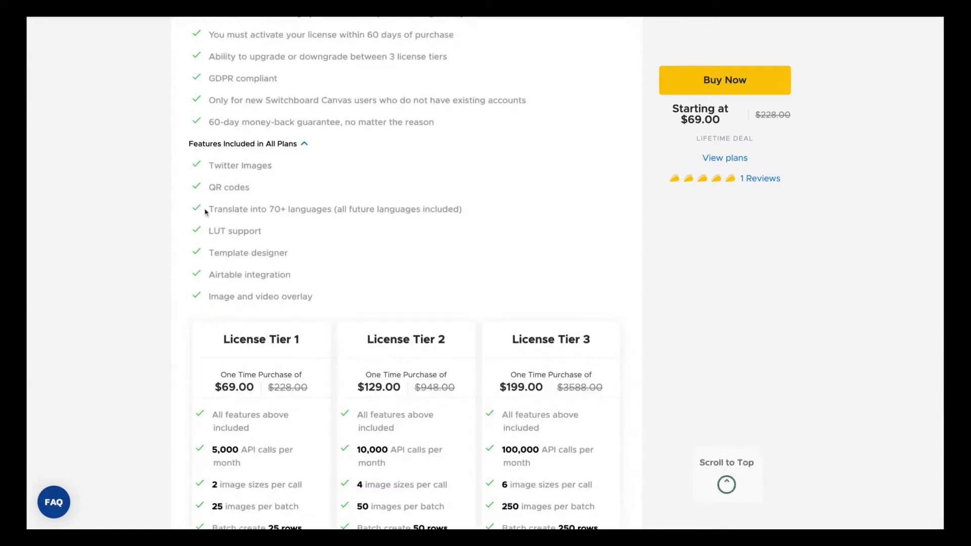
{"action": "left_click_drag", "start_coordinate": [208, 209], "coordinate": [328, 209]}
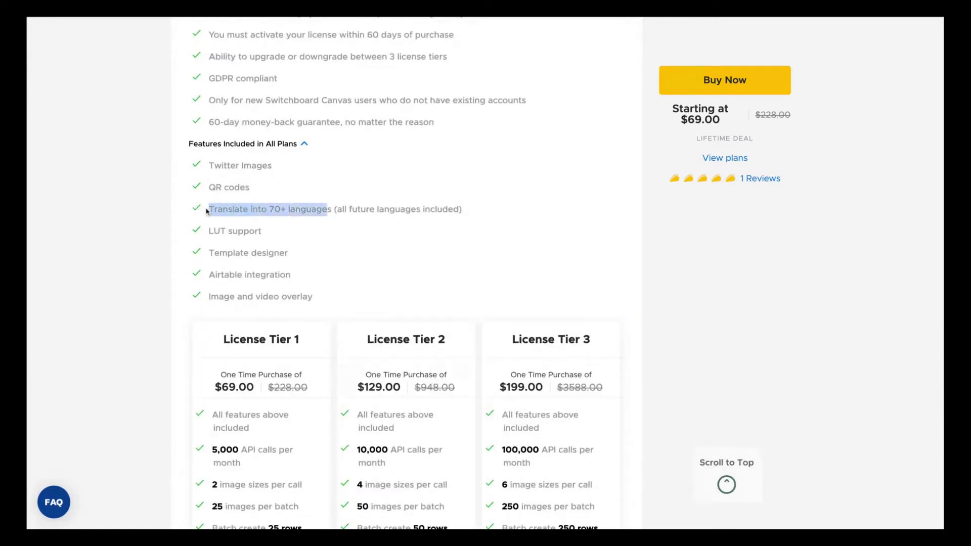
{"action": "scroll", "coordinate": [356, 262], "scroll_direction": "down", "scroll_amount": 1}
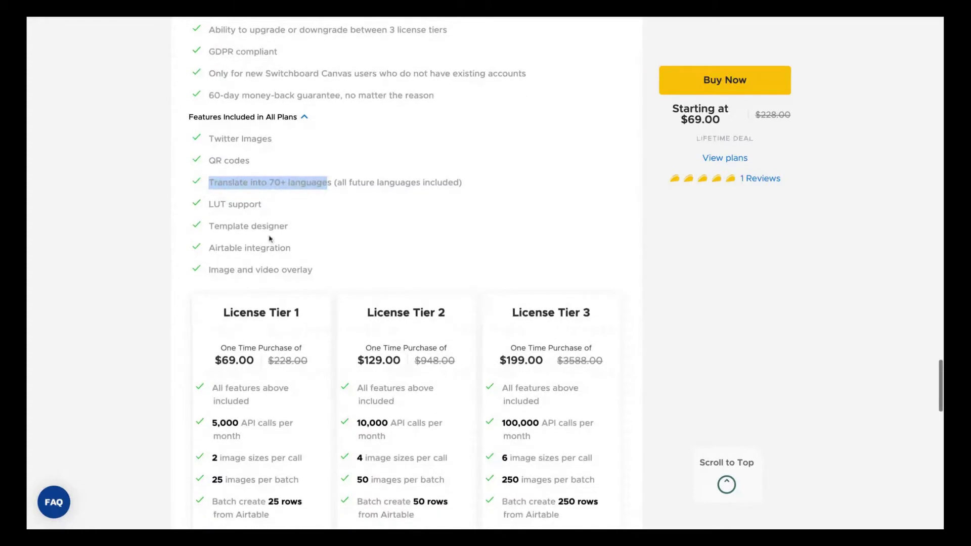
{"action": "scroll", "coordinate": [367, 231], "scroll_direction": "down", "scroll_amount": 1}
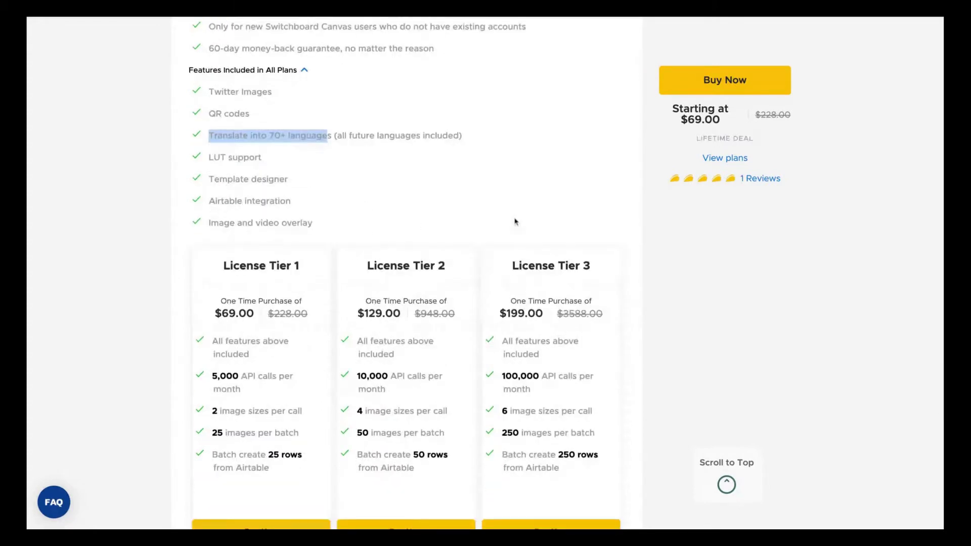
{"action": "scroll", "coordinate": [515, 222], "scroll_direction": "down", "scroll_amount": 1}
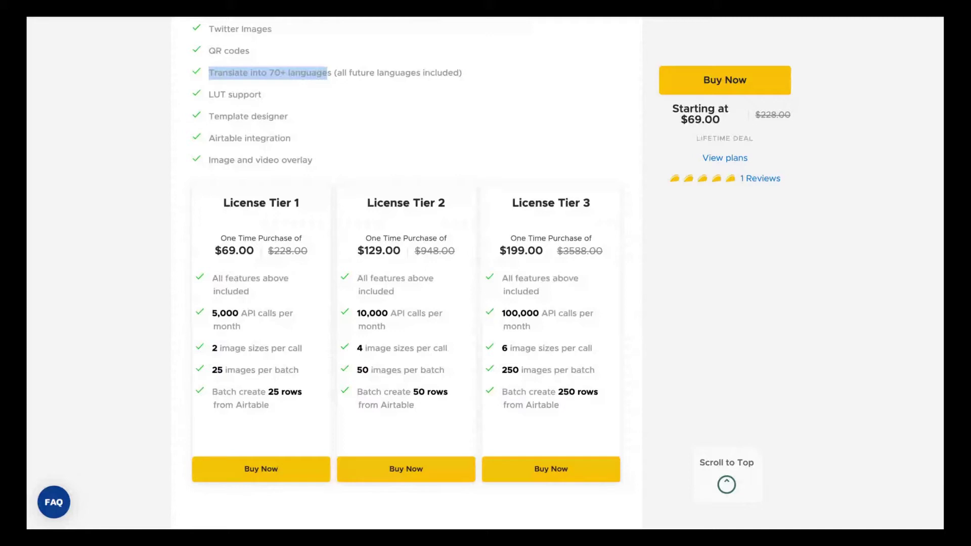
{"action": "left_click_drag", "start_coordinate": [241, 312], "coordinate": [293, 314]}
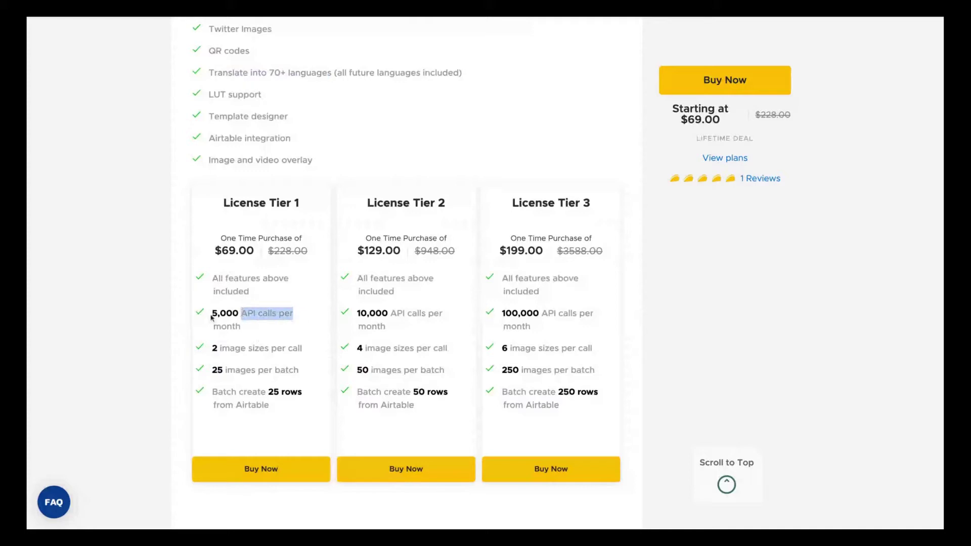
{"action": "left_click_drag", "start_coordinate": [211, 313], "coordinate": [267, 313]}
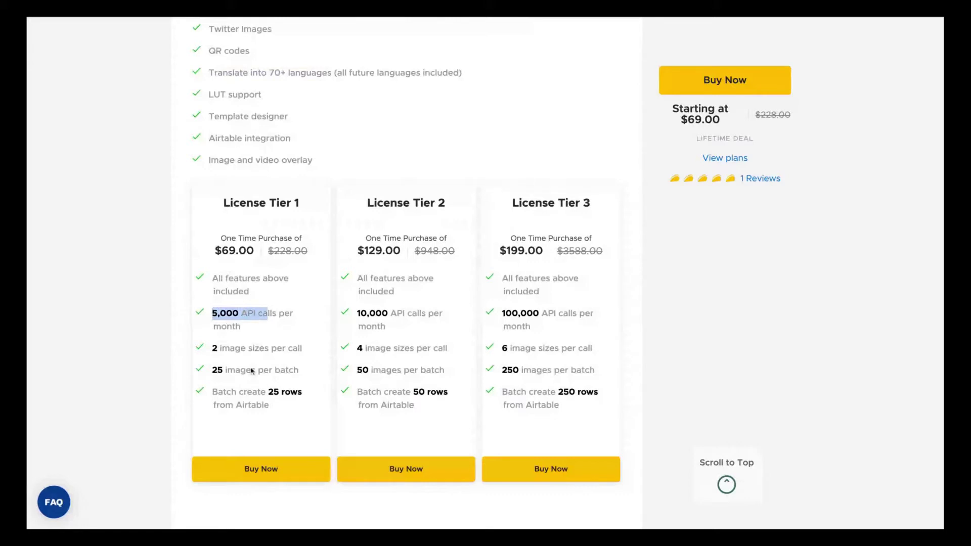
{"action": "left_click_drag", "start_coordinate": [219, 349], "coordinate": [298, 348]}
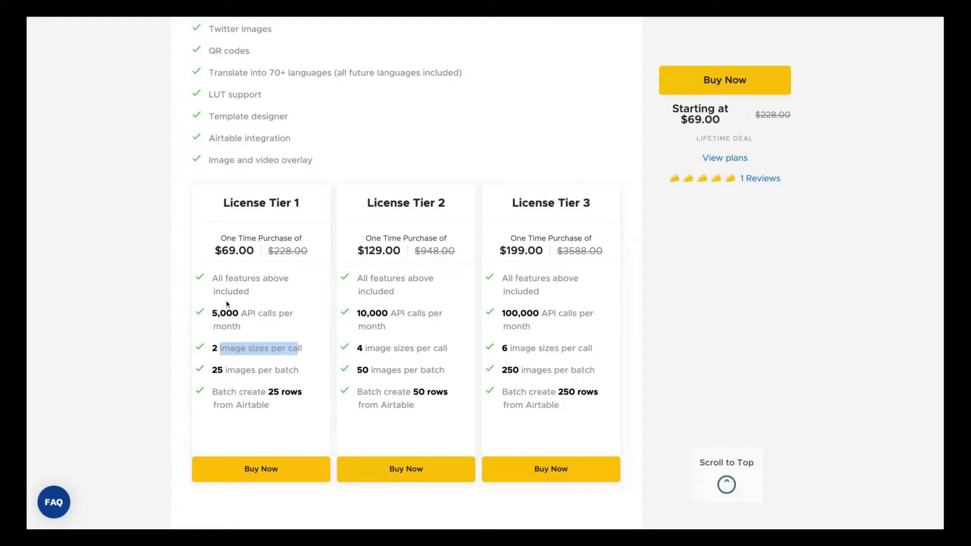
{"action": "left_click", "coordinate": [159, 315]}
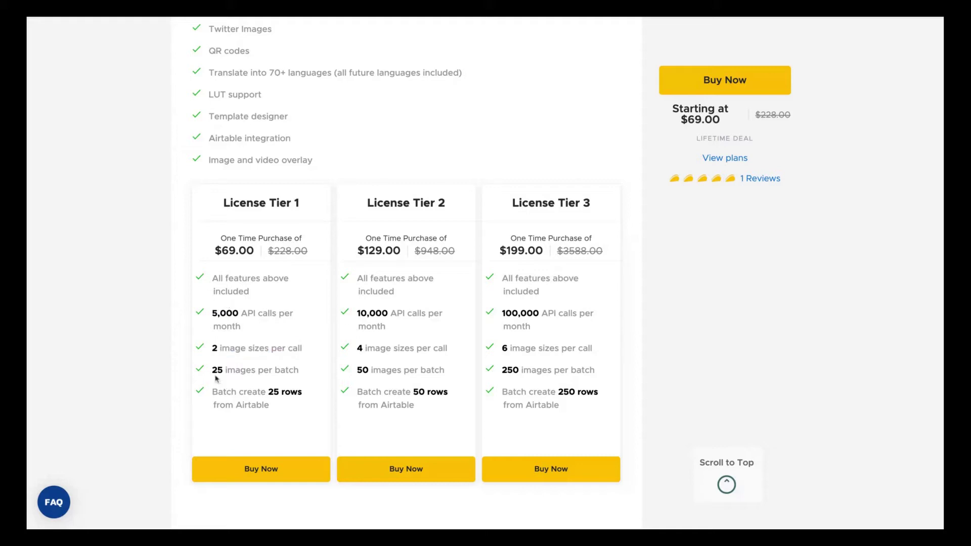
{"action": "left_click_drag", "start_coordinate": [298, 370], "coordinate": [219, 370]}
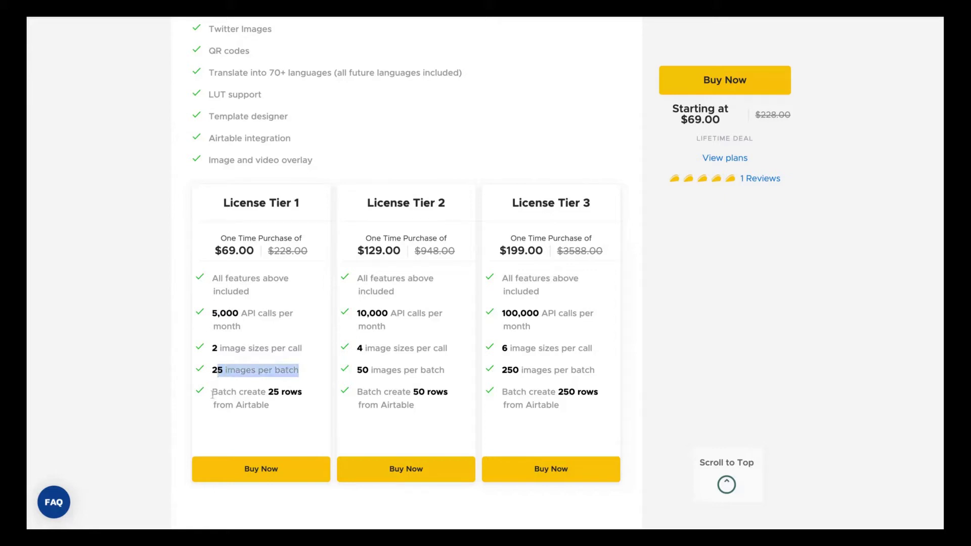
{"action": "triple_click", "coordinate": [213, 395]}
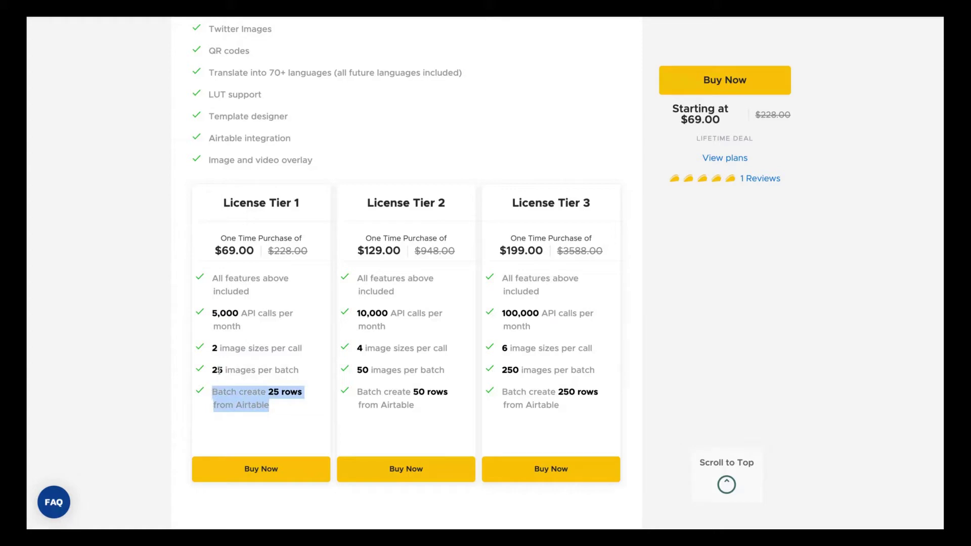
{"action": "left_click", "coordinate": [237, 405]}
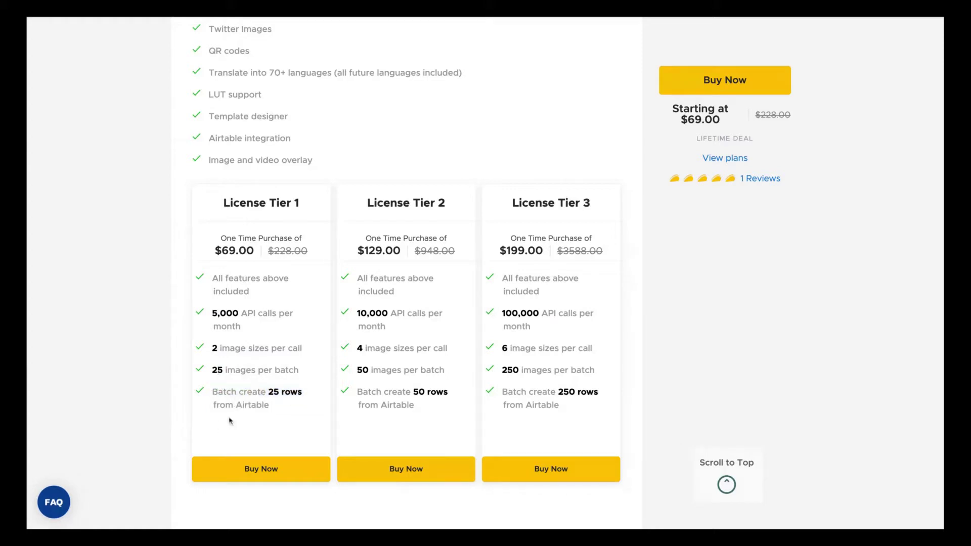
{"action": "scroll", "coordinate": [231, 421], "scroll_direction": "down", "scroll_amount": 3}
{"action": "scroll", "coordinate": [231, 421], "scroll_direction": "down", "scroll_amount": 2}
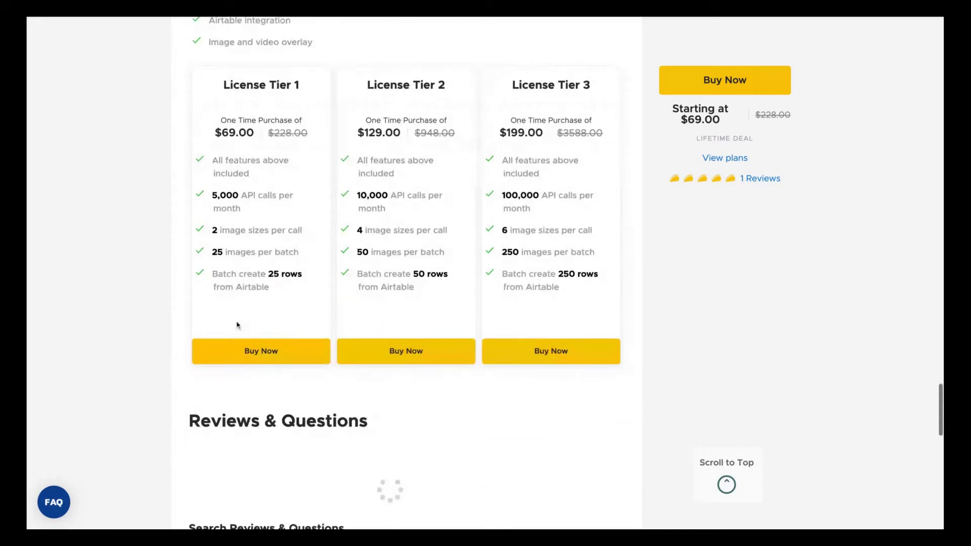
{"action": "scroll", "coordinate": [285, 296], "scroll_direction": "down", "scroll_amount": 2}
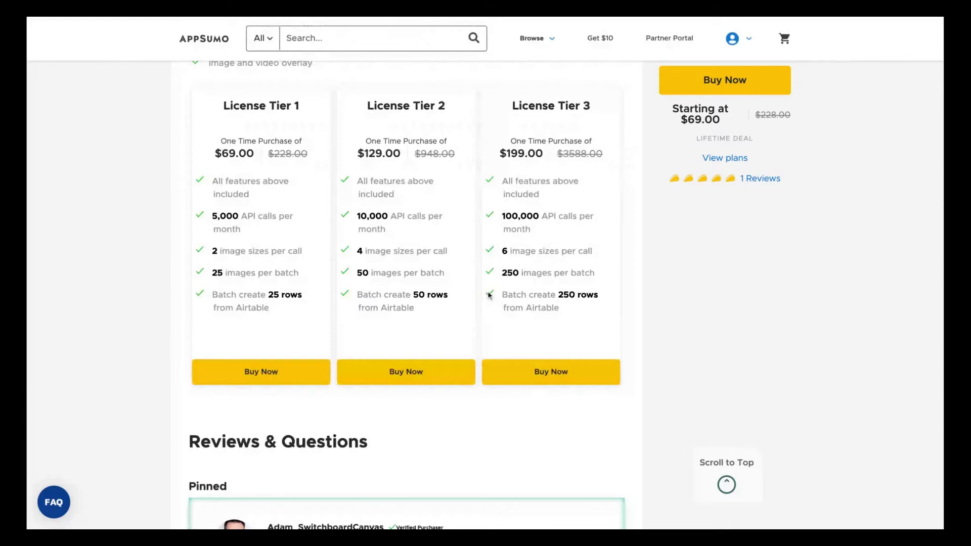
{"action": "scroll", "coordinate": [489, 295], "scroll_direction": "up", "scroll_amount": 1}
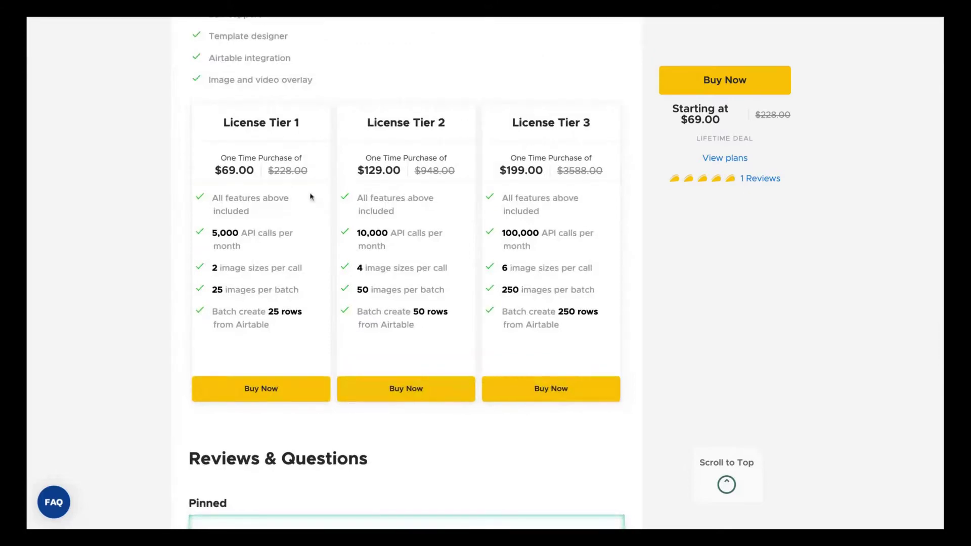
Highlight 'Tier 1' in the first license tier heading.
{"action": "left_click_drag", "start_coordinate": [300, 123], "coordinate": [272, 126]}
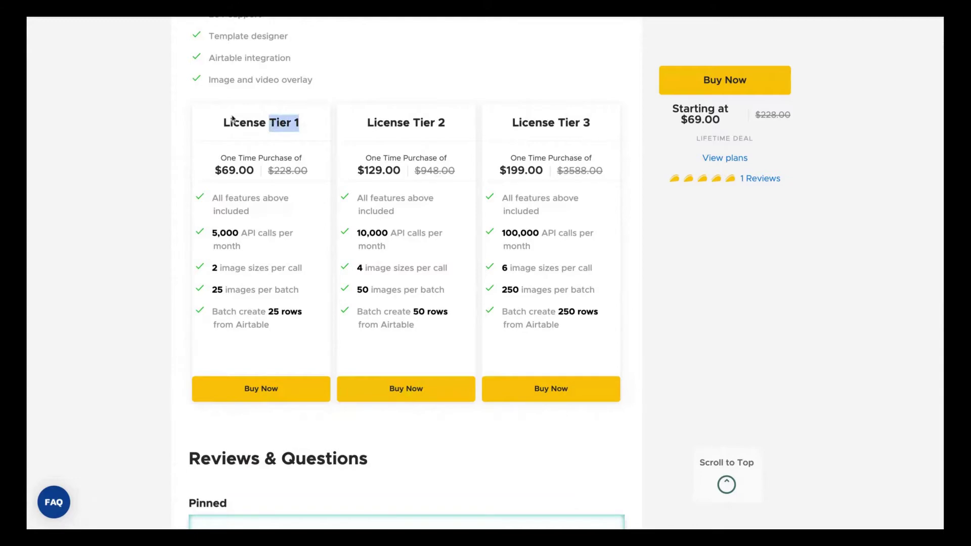
{"action": "scroll", "coordinate": [187, 342], "scroll_direction": "down", "scroll_amount": 5}
{"action": "scroll", "coordinate": [316, 218], "scroll_direction": "down", "scroll_amount": 3}
{"action": "scroll", "coordinate": [316, 218], "scroll_direction": "down", "scroll_amount": 5}
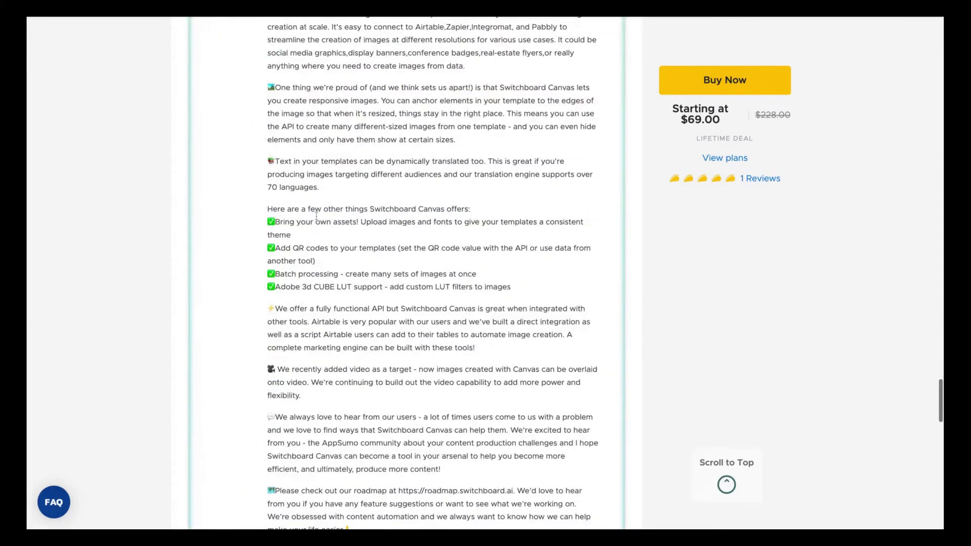
{"action": "scroll", "coordinate": [317, 218], "scroll_direction": "down", "scroll_amount": 5}
{"action": "scroll", "coordinate": [317, 218], "scroll_direction": "down", "scroll_amount": 3}
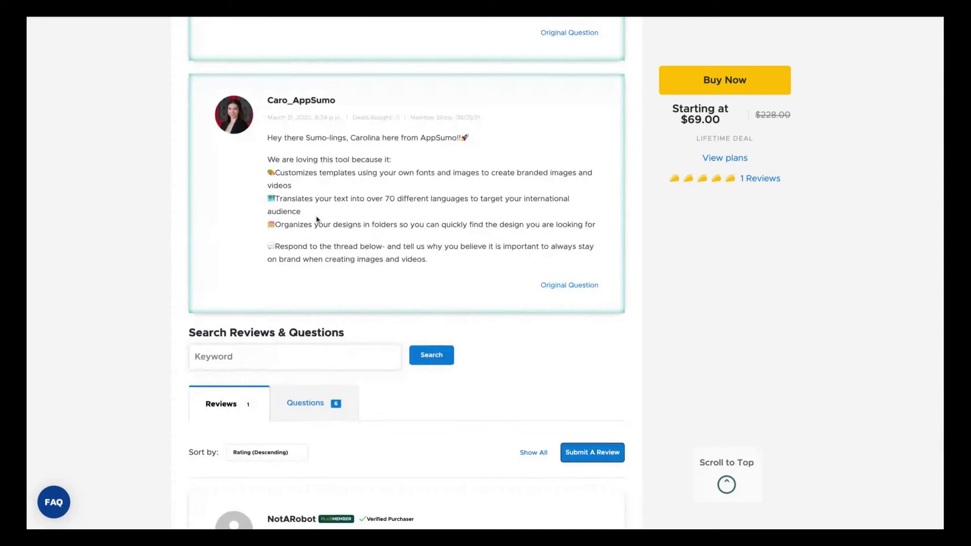
{"action": "scroll", "coordinate": [316, 218], "scroll_direction": "up", "scroll_amount": 5}
{"action": "scroll", "coordinate": [316, 218], "scroll_direction": "up", "scroll_amount": 4}
{"action": "scroll", "coordinate": [316, 217], "scroll_direction": "up", "scroll_amount": 8}
{"action": "scroll", "coordinate": [317, 217], "scroll_direction": "up", "scroll_amount": 6}
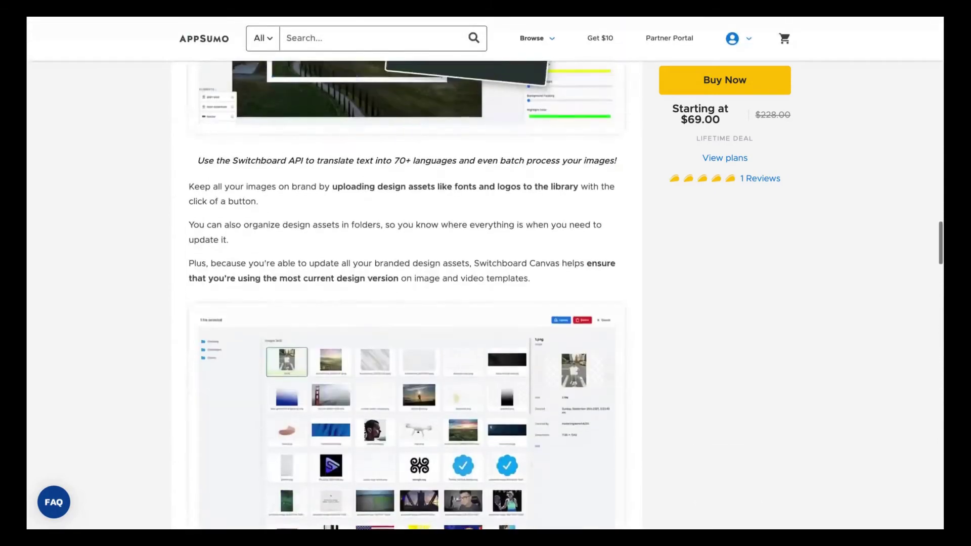
{"action": "scroll", "coordinate": [316, 218], "scroll_direction": "up", "scroll_amount": 8}
{"action": "scroll", "coordinate": [312, 226], "scroll_direction": "up", "scroll_amount": 6}
{"action": "scroll", "coordinate": [312, 226], "scroll_direction": "up", "scroll_amount": 6}
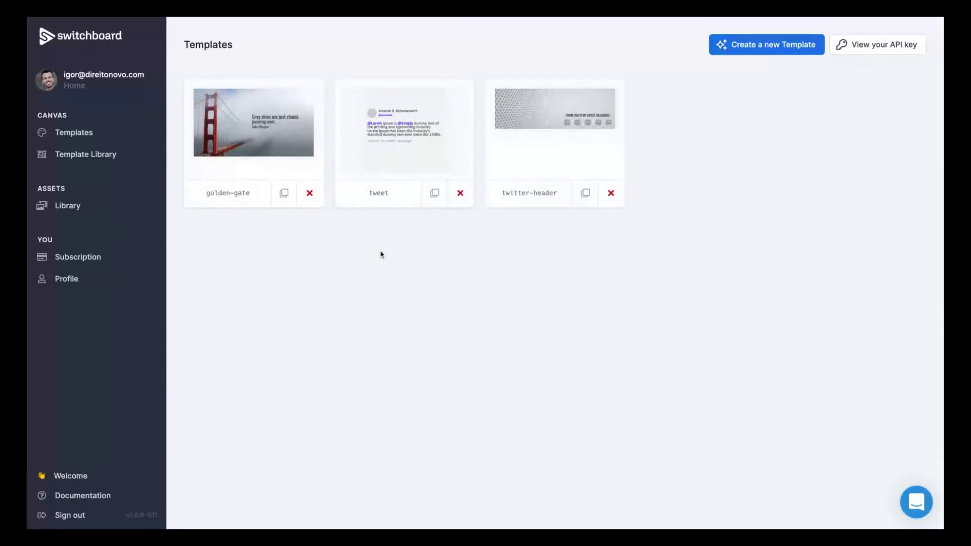
Review the Tier 1 subscription and profile pages, then view the 17-font asset Library.
{"action": "left_click", "coordinate": [59, 262]}
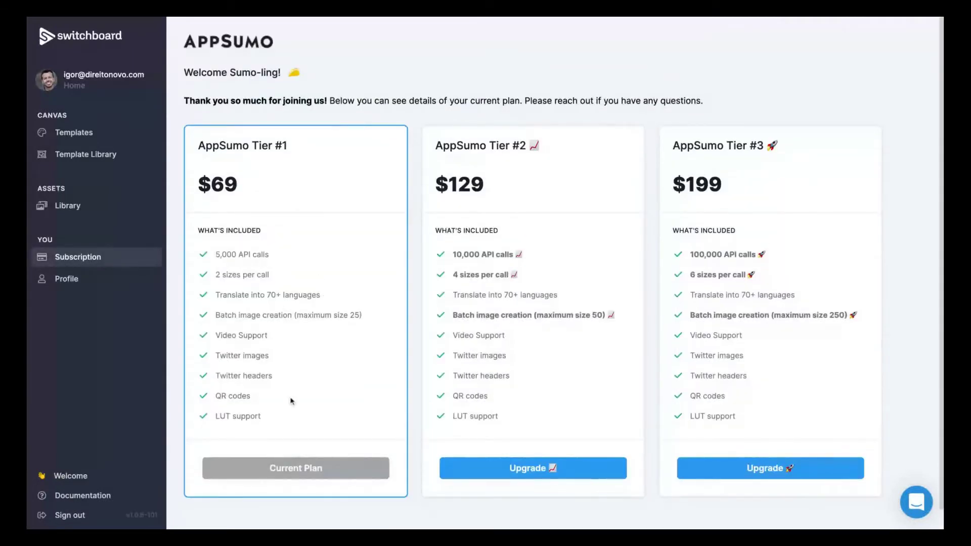
{"action": "left_click", "coordinate": [92, 279]}
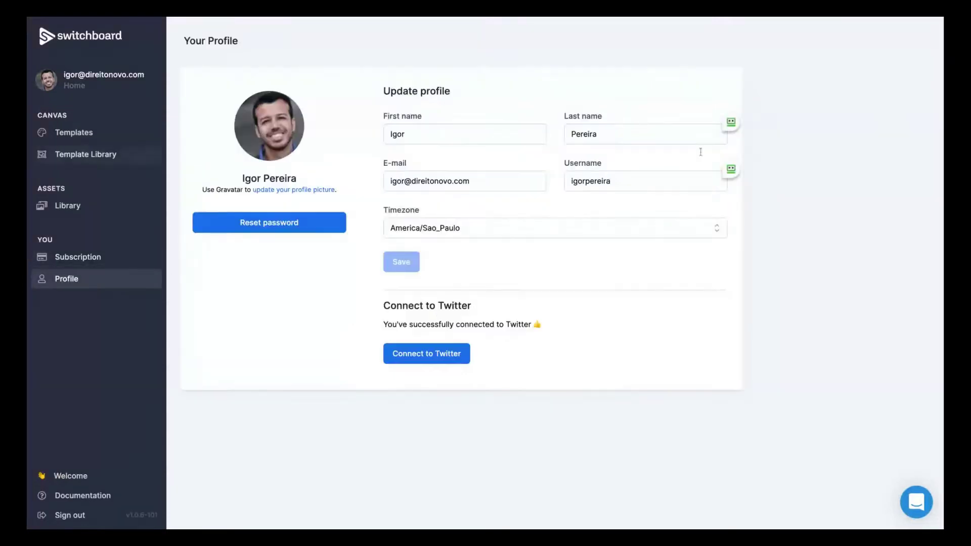
{"action": "left_click", "coordinate": [50, 258]}
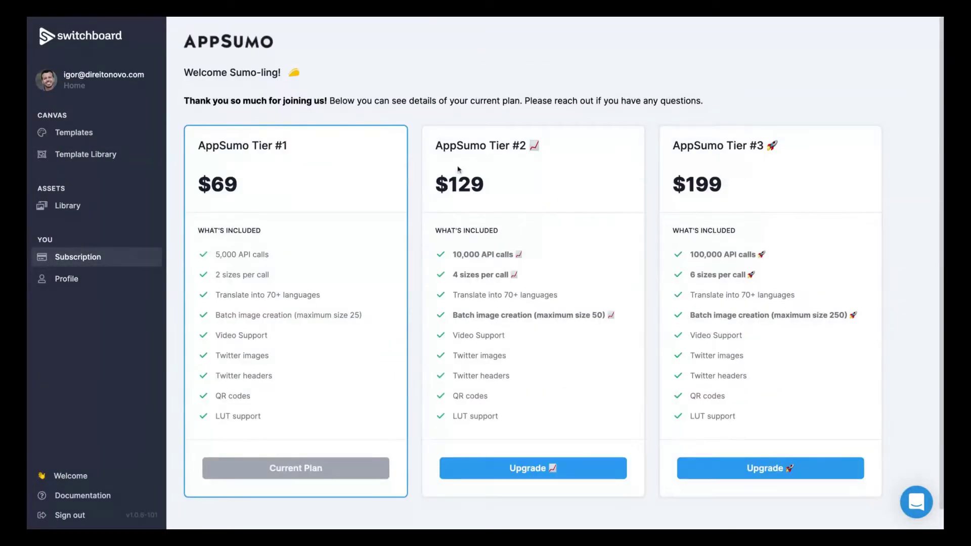
{"action": "left_click", "coordinate": [68, 206]}
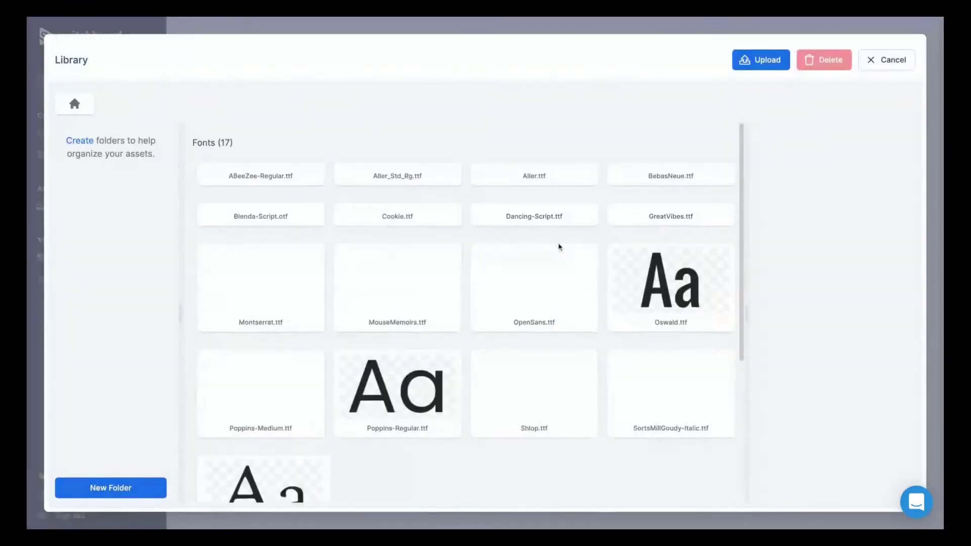
{"action": "scroll", "coordinate": [334, 255], "scroll_direction": "down", "scroll_amount": 2}
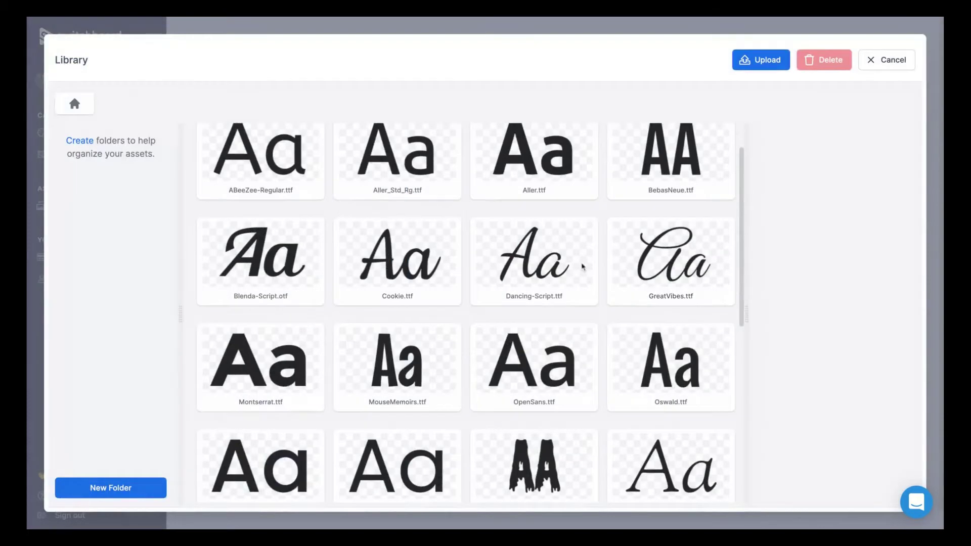
{"action": "scroll", "coordinate": [531, 259], "scroll_direction": "down", "scroll_amount": 5}
{"action": "scroll", "coordinate": [493, 319], "scroll_direction": "down", "scroll_amount": 5}
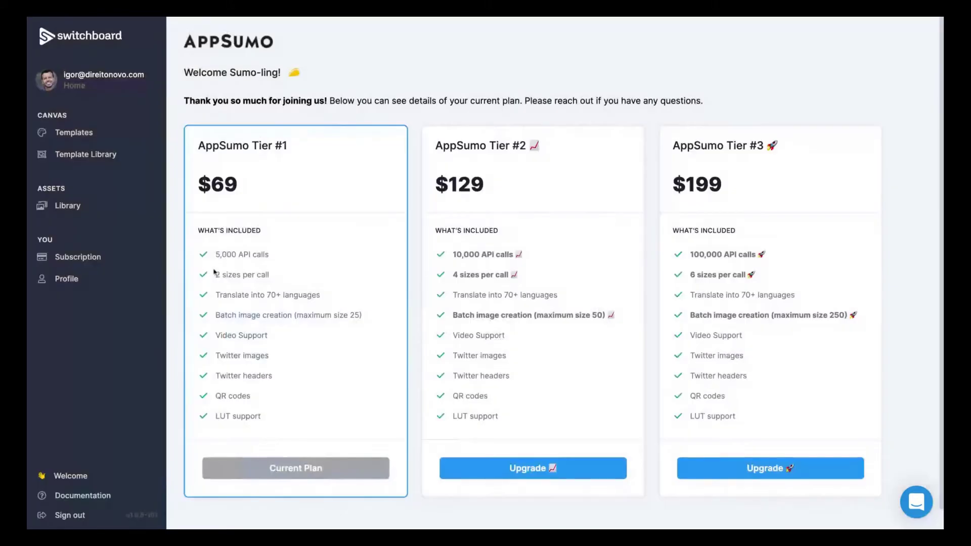
Browse the Webshow, Twitter, Product Ads, Quotes and Test library folders, then return to Templates.
{"action": "left_click", "coordinate": [85, 154]}
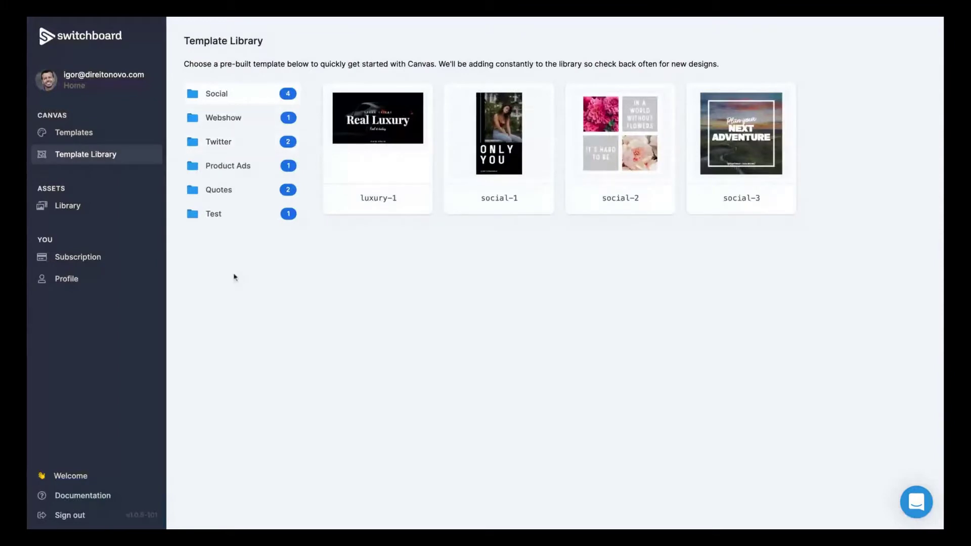
{"action": "left_click", "coordinate": [234, 120]}
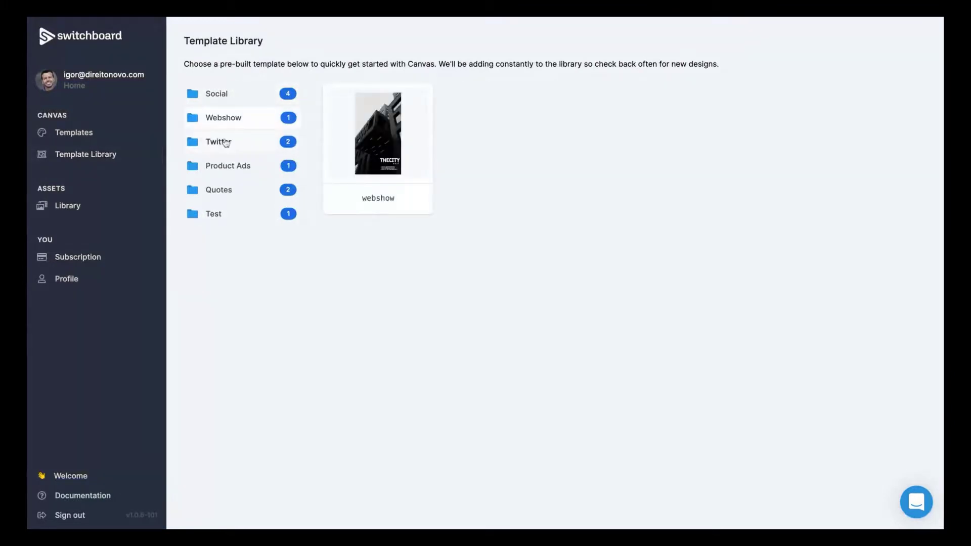
{"action": "left_click", "coordinate": [226, 142]}
{"action": "left_click", "coordinate": [220, 167]}
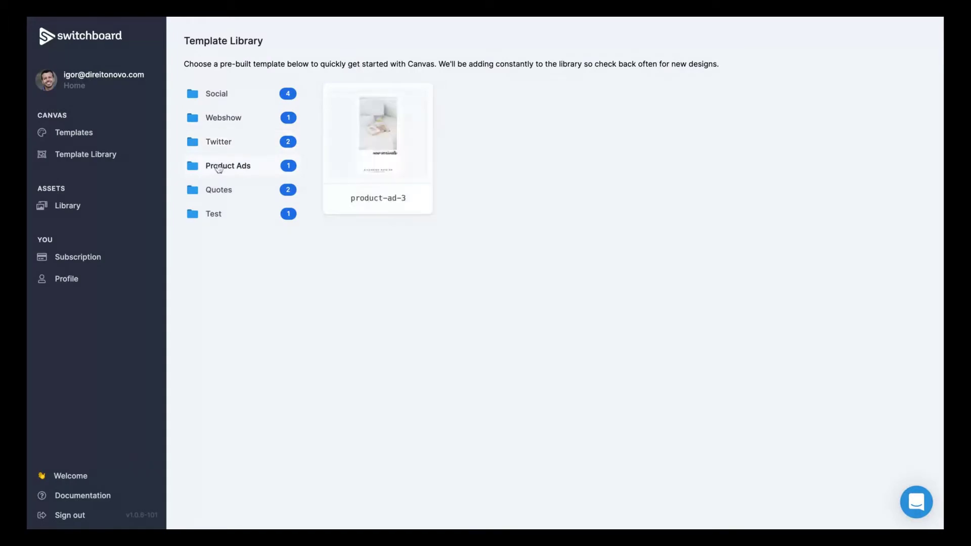
{"action": "left_click", "coordinate": [218, 190]}
{"action": "left_click", "coordinate": [214, 214]}
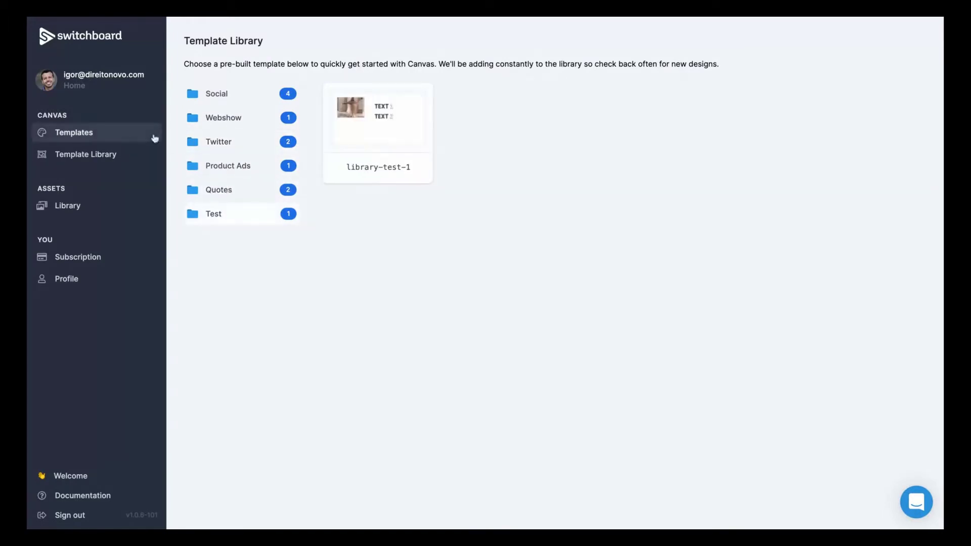
{"action": "left_click", "coordinate": [154, 138]}
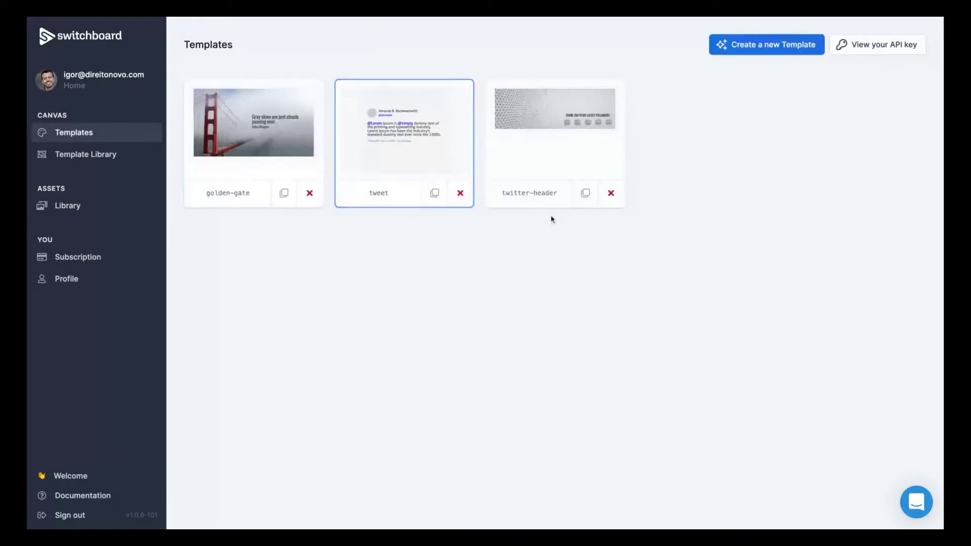
Add a new template called 'twitter', opening on a blank 1920×1080 canvas.
{"action": "left_click", "coordinate": [748, 52]}
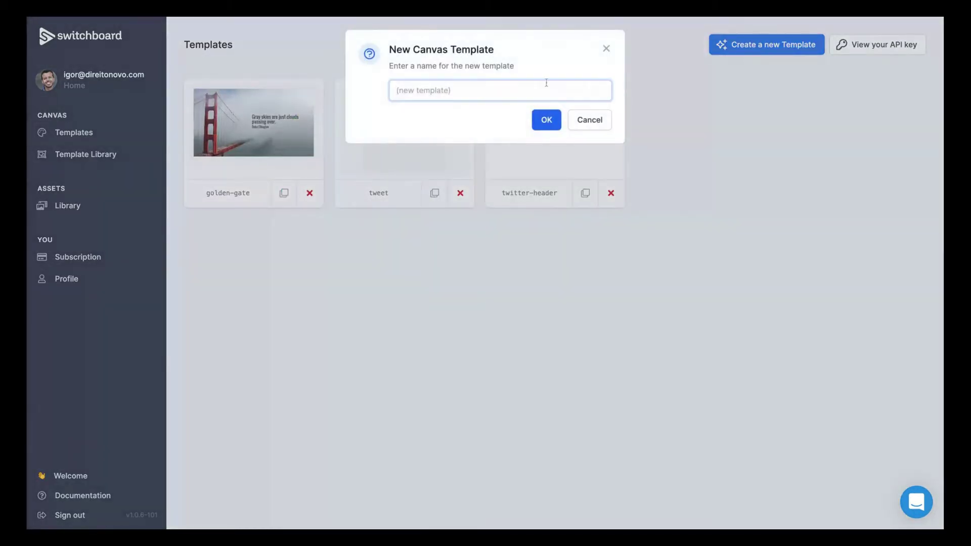
{"action": "type", "text": "twitter"}
{"action": "left_click", "coordinate": [547, 119]}
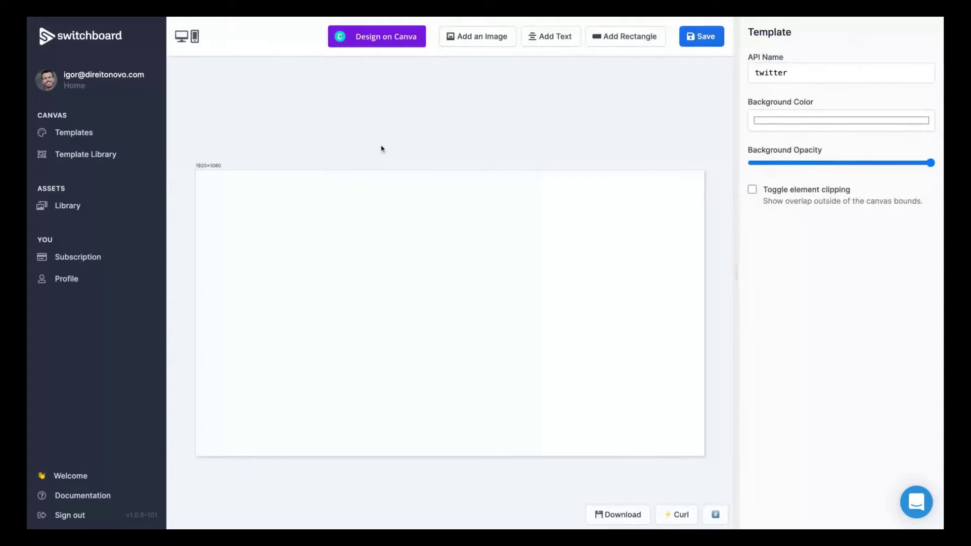
Try the 1080×1350 and 1280×720 presets, settling on a 1080×1080 square canvas.
{"action": "left_click", "coordinate": [187, 36]}
{"action": "scroll", "coordinate": [263, 305], "scroll_direction": "down", "scroll_amount": 2}
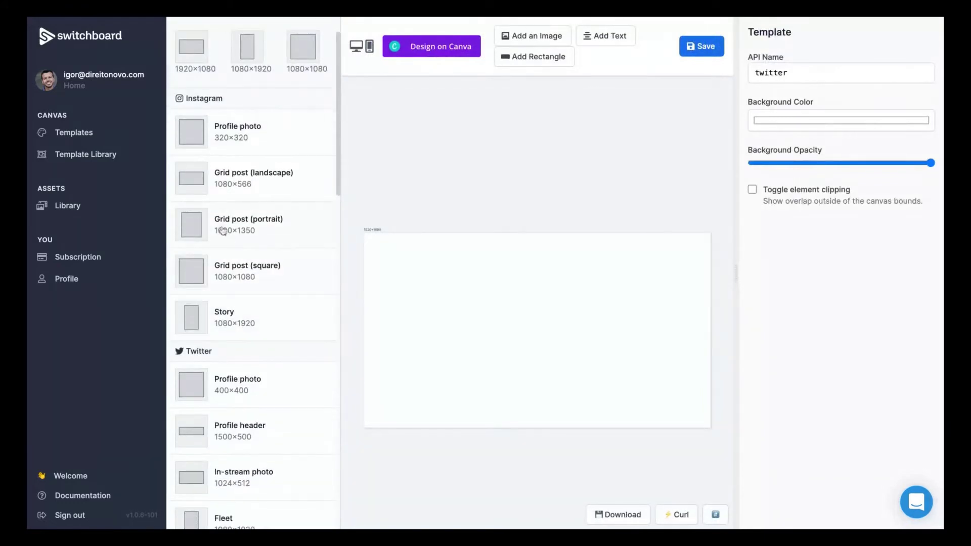
{"action": "scroll", "coordinate": [223, 231], "scroll_direction": "down", "scroll_amount": 2}
{"action": "scroll", "coordinate": [262, 277], "scroll_direction": "up", "scroll_amount": 2}
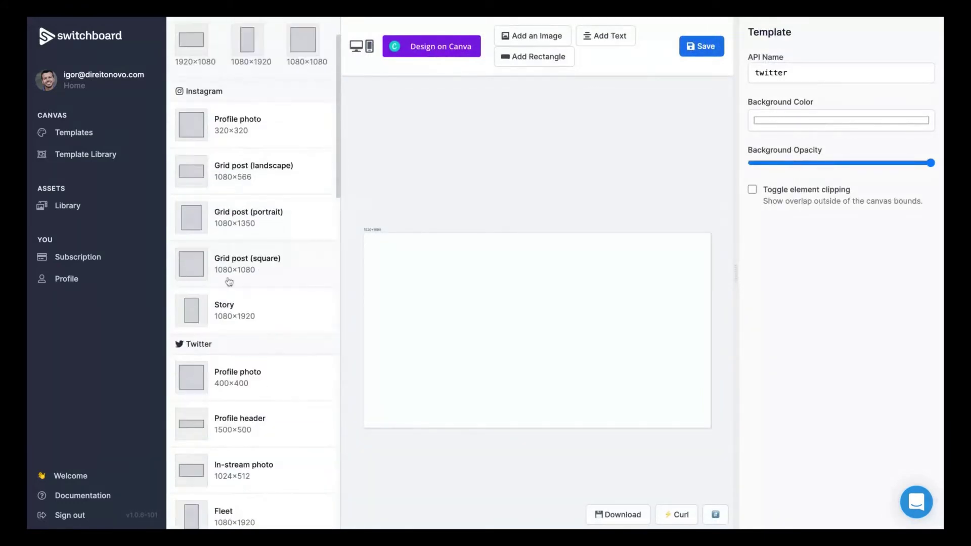
{"action": "left_click", "coordinate": [228, 274]}
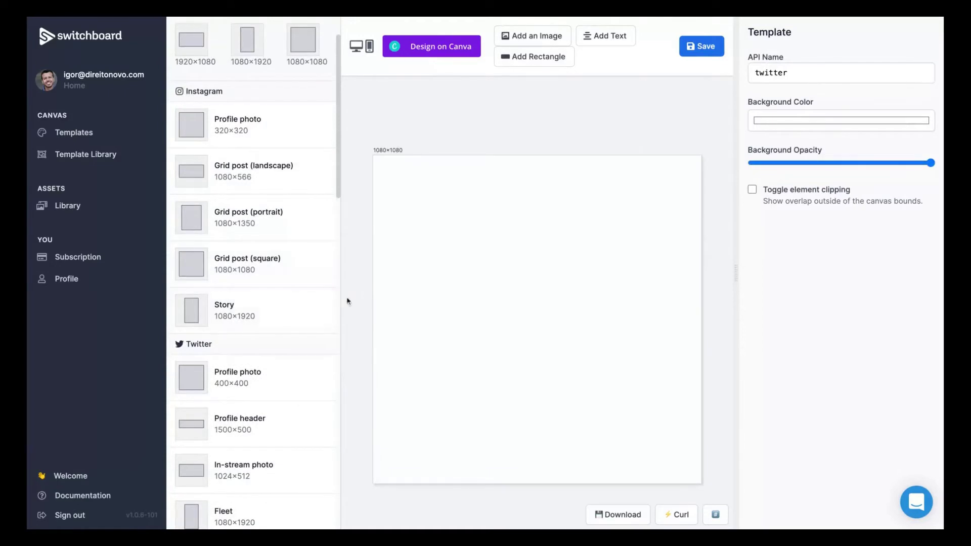
{"action": "left_click", "coordinate": [240, 217]}
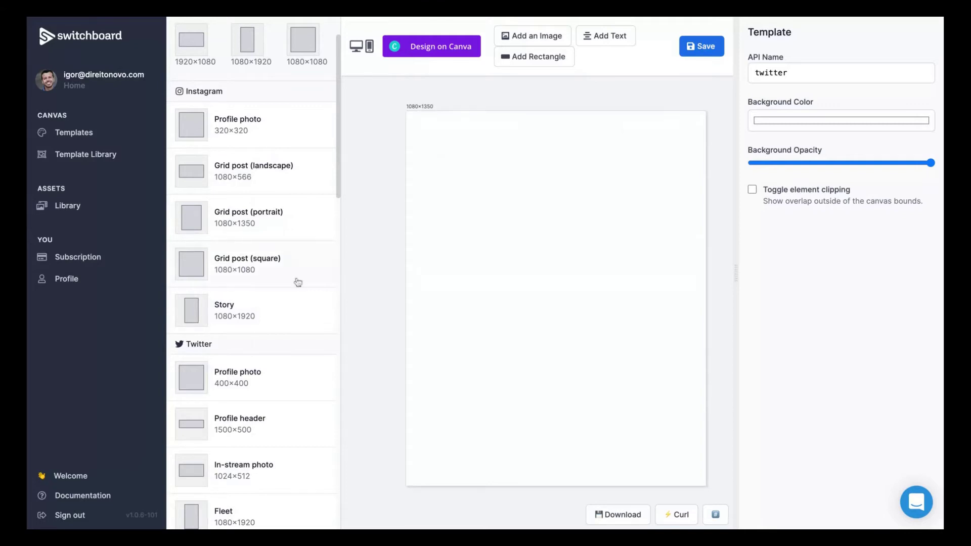
{"action": "left_click", "coordinate": [245, 265]}
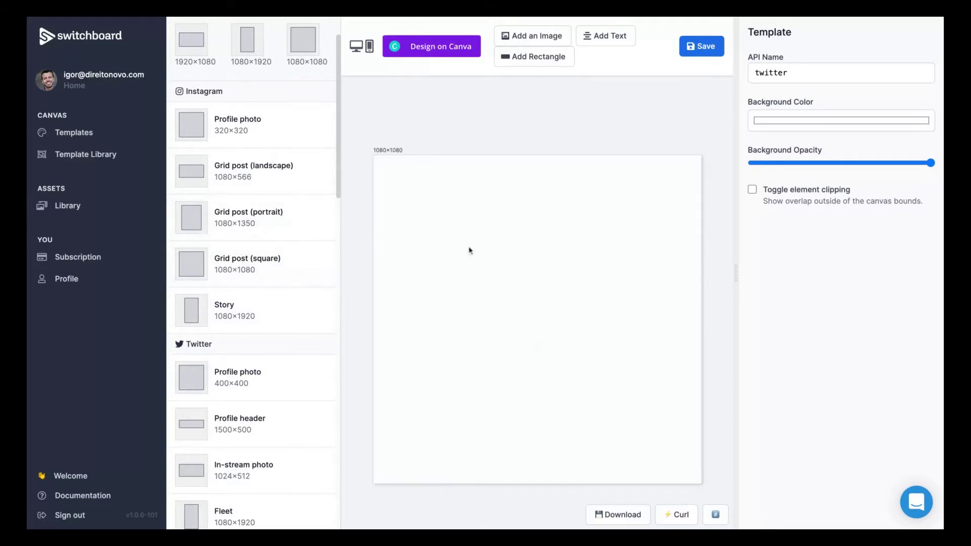
{"action": "scroll", "coordinate": [243, 275], "scroll_direction": "down", "scroll_amount": 1}
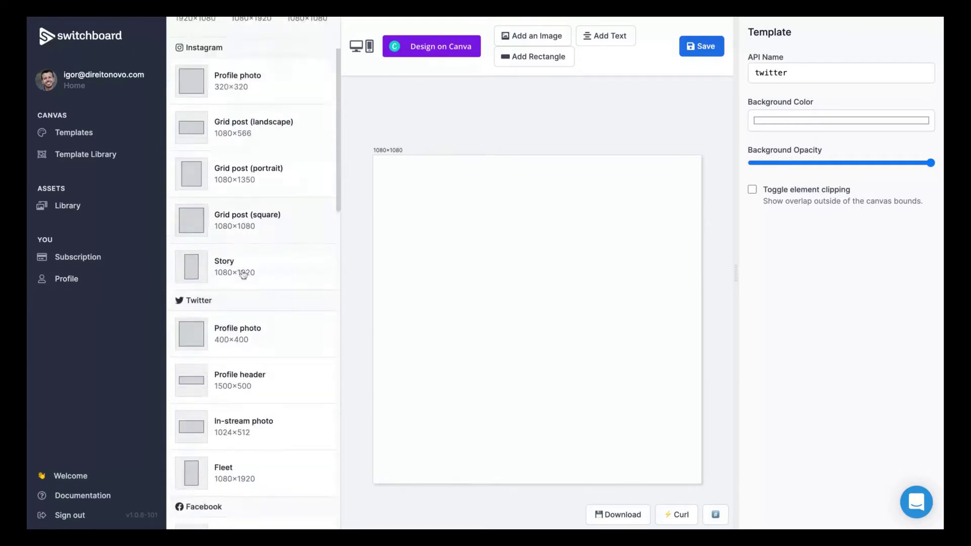
{"action": "scroll", "coordinate": [243, 274], "scroll_direction": "down", "scroll_amount": 3}
{"action": "scroll", "coordinate": [251, 288], "scroll_direction": "down", "scroll_amount": 3}
{"action": "scroll", "coordinate": [254, 258], "scroll_direction": "down", "scroll_amount": 1}
{"action": "scroll", "coordinate": [263, 339], "scroll_direction": "down", "scroll_amount": 1}
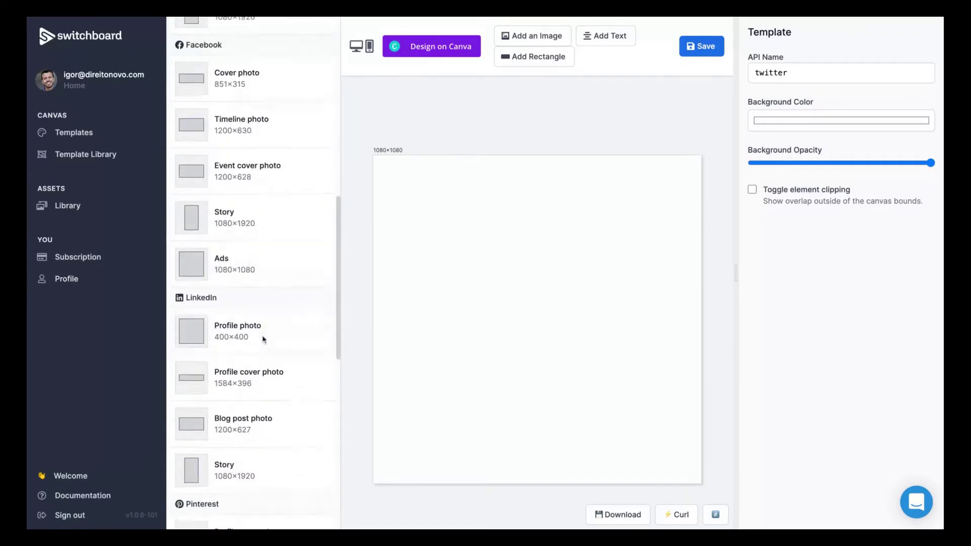
{"action": "scroll", "coordinate": [263, 338], "scroll_direction": "down", "scroll_amount": 2}
{"action": "scroll", "coordinate": [243, 395], "scroll_direction": "down", "scroll_amount": 3}
{"action": "scroll", "coordinate": [242, 410], "scroll_direction": "down", "scroll_amount": 3}
{"action": "scroll", "coordinate": [240, 411], "scroll_direction": "down", "scroll_amount": 2}
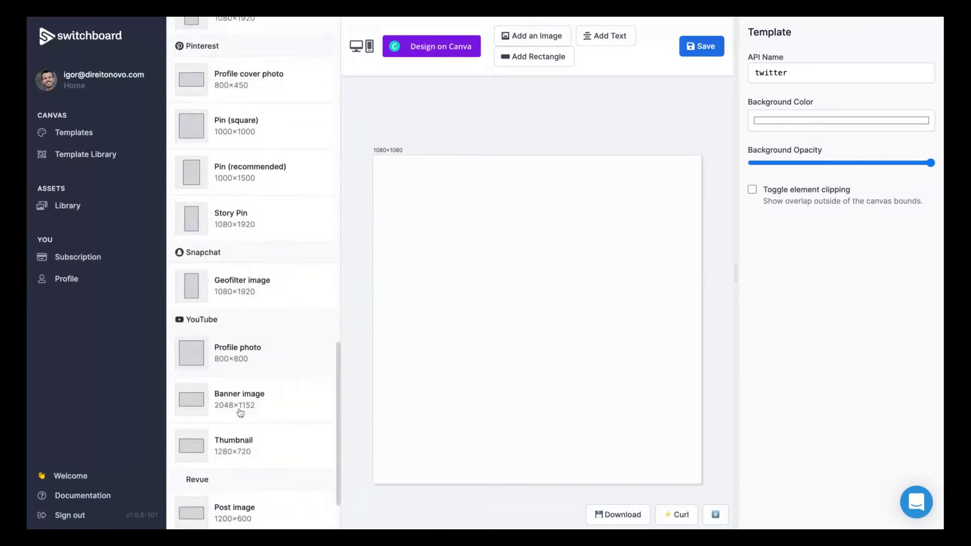
{"action": "scroll", "coordinate": [240, 412], "scroll_direction": "down", "scroll_amount": 2}
{"action": "scroll", "coordinate": [240, 403], "scroll_direction": "down", "scroll_amount": 2}
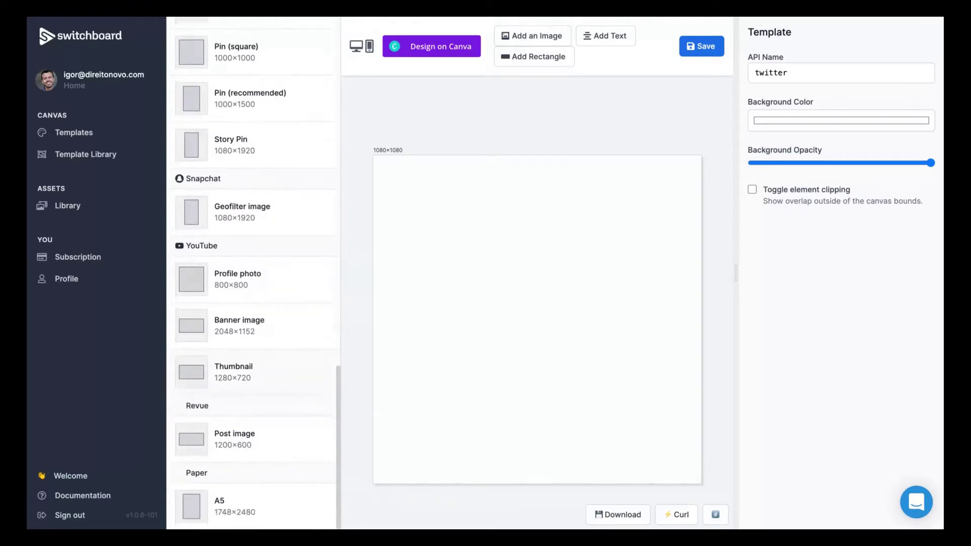
{"action": "left_click", "coordinate": [240, 373]}
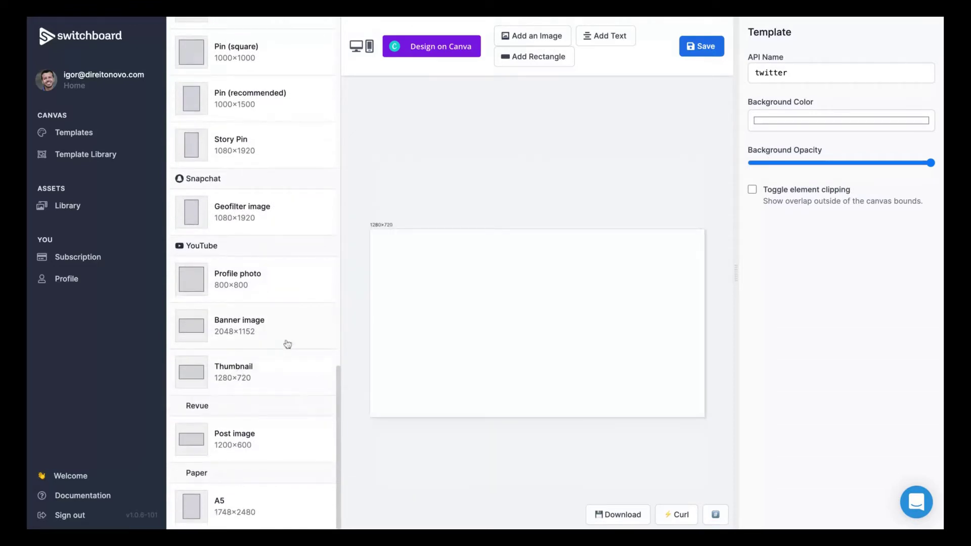
{"action": "scroll", "coordinate": [288, 344], "scroll_direction": "up", "scroll_amount": 10}
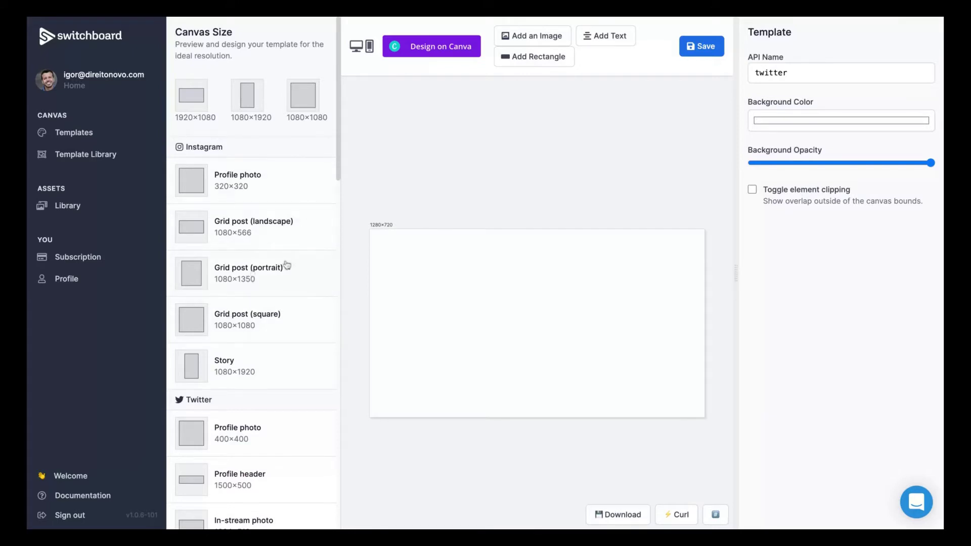
{"action": "left_click", "coordinate": [247, 318]}
{"action": "left_click", "coordinate": [401, 184]}
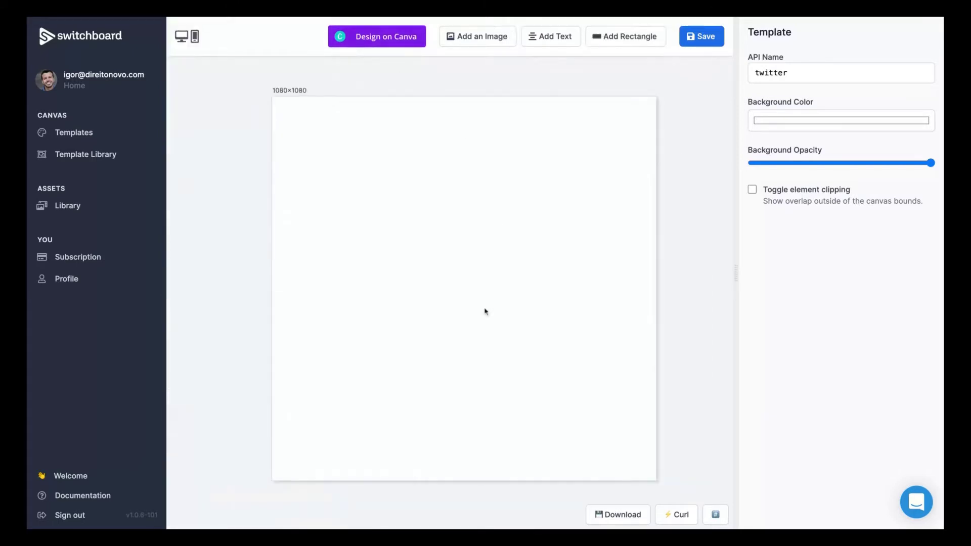
Launch Design on Canva and open the purple tweet-card design from the saved folders.
{"action": "left_click", "coordinate": [401, 40]}
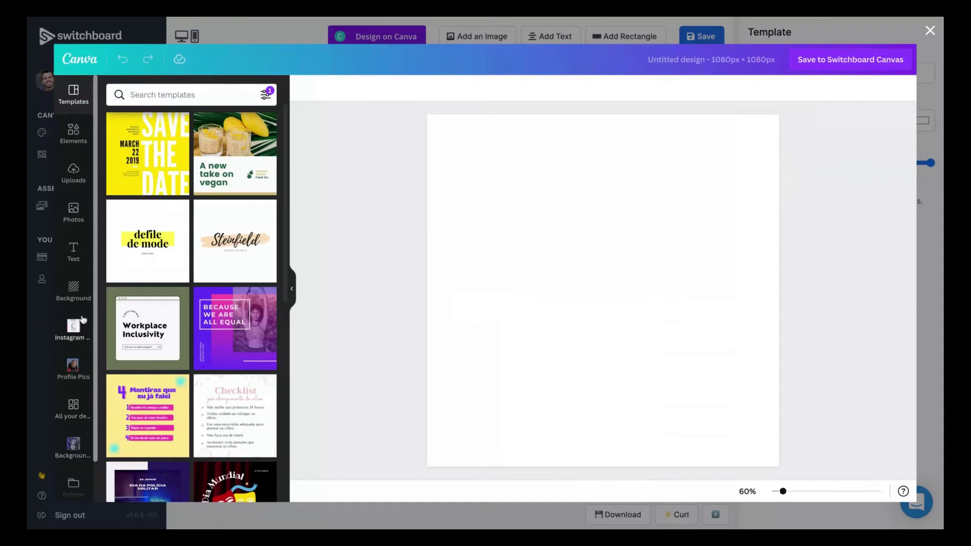
{"action": "scroll", "coordinate": [67, 439], "scroll_direction": "down", "scroll_amount": 2}
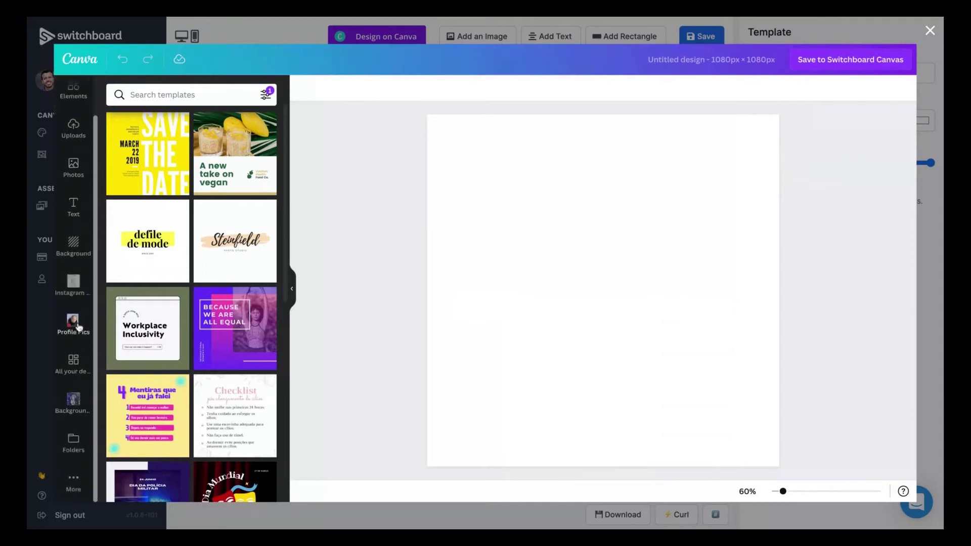
{"action": "left_click", "coordinate": [74, 438]}
{"action": "left_click", "coordinate": [503, 155]}
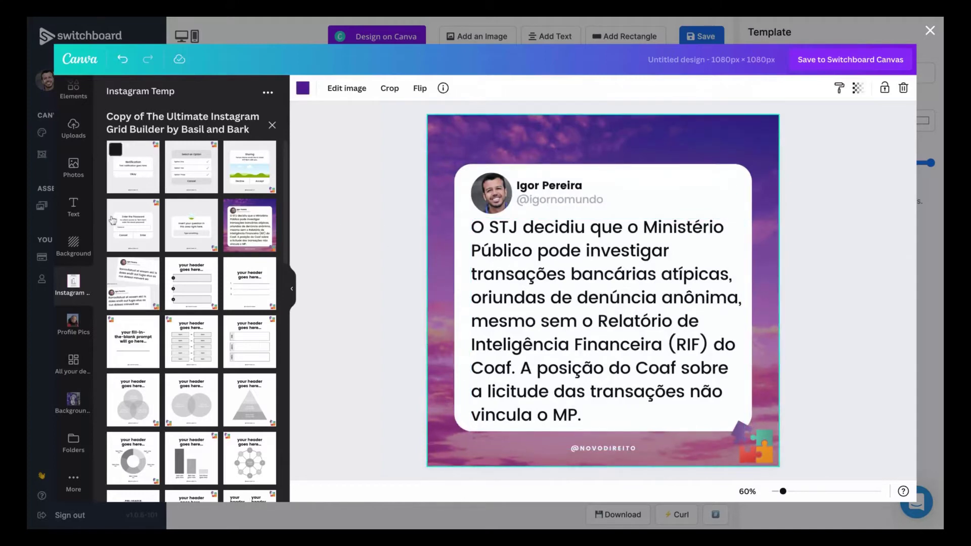
Apply the teal textured background and nudge the tweet card group upward.
{"action": "left_click", "coordinate": [73, 403]}
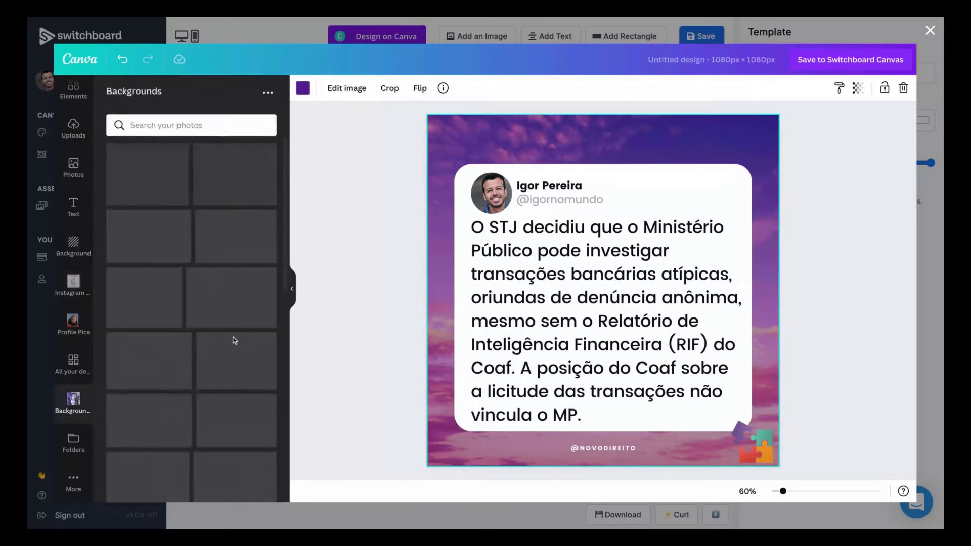
{"action": "left_click", "coordinate": [234, 345]}
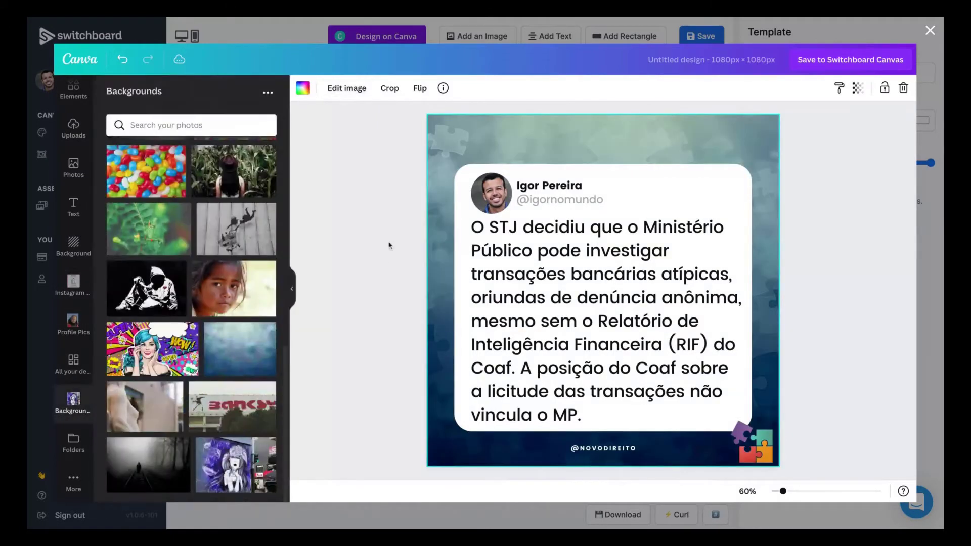
{"action": "left_click", "coordinate": [581, 184]}
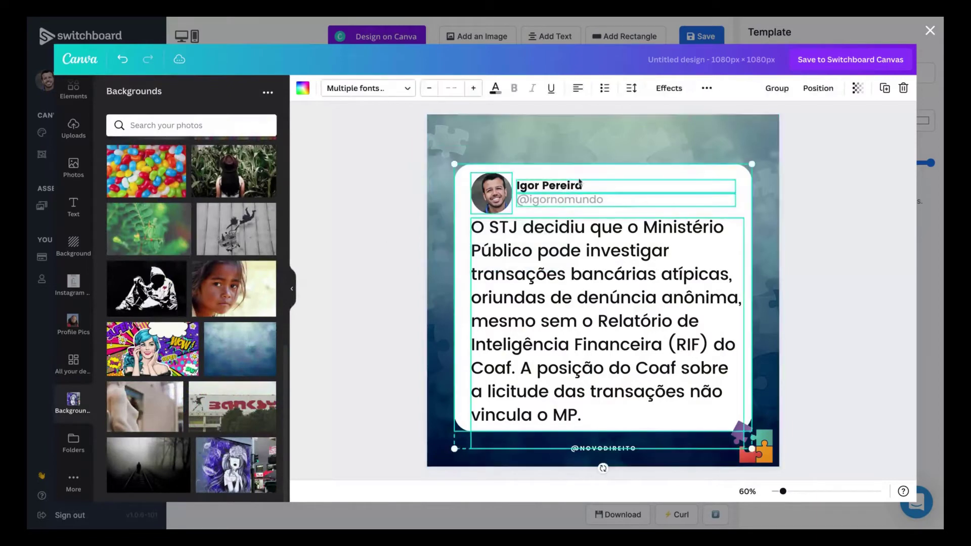
{"action": "left_click_drag", "start_coordinate": [587, 185], "coordinate": [589, 173]}
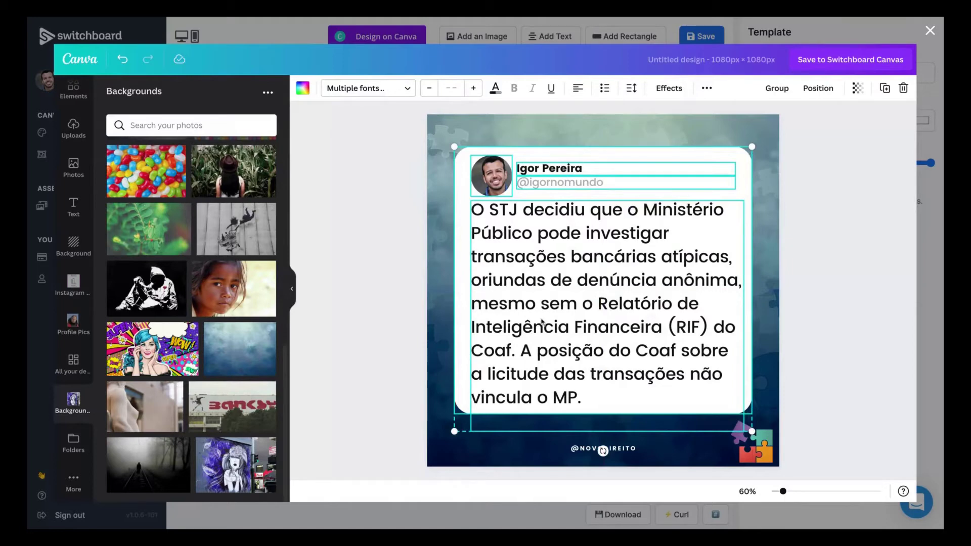
{"action": "left_click", "coordinate": [416, 330]}
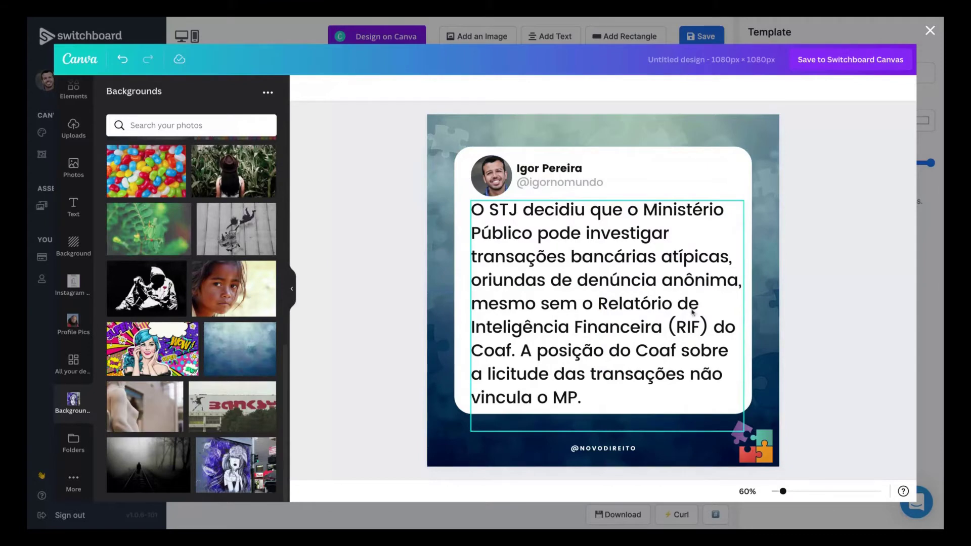
Delete the quoted paragraph from the tweet card, keeping photo, name and handle.
{"action": "double_click", "coordinate": [633, 320]}
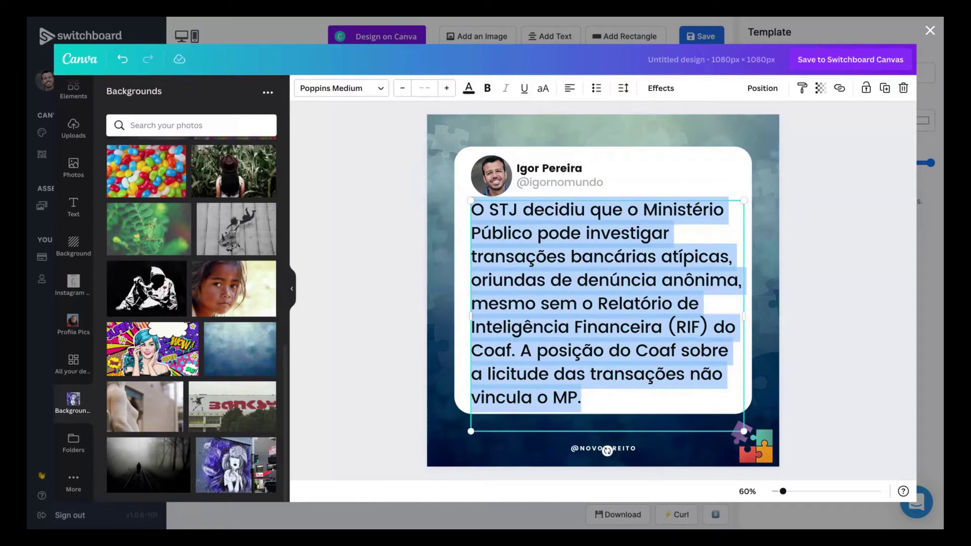
{"action": "key", "text": "Delete"}
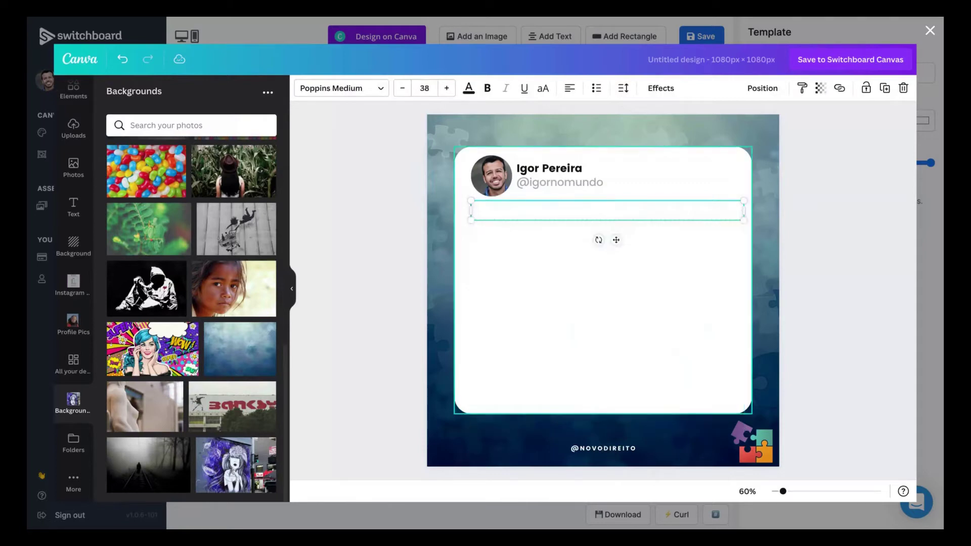
{"action": "left_click", "coordinate": [345, 289]}
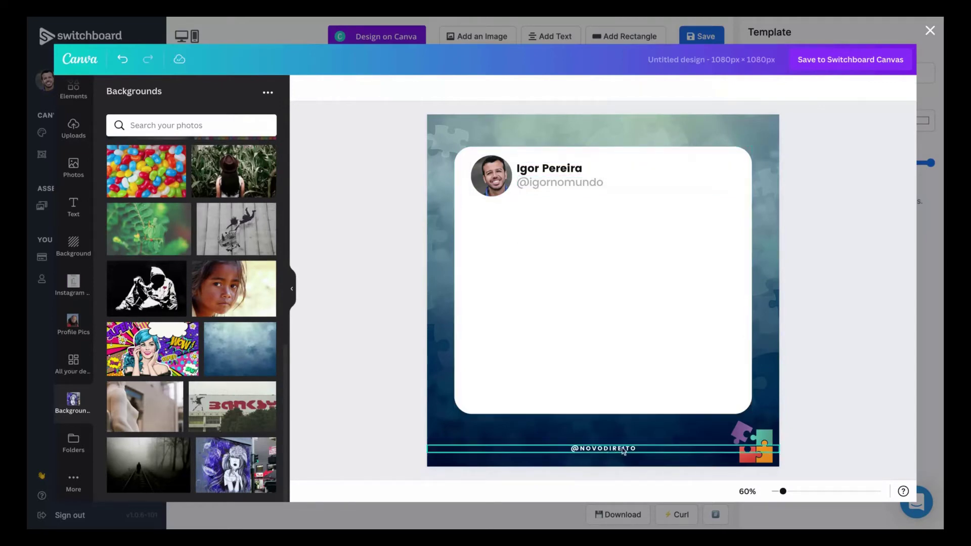
{"action": "left_click", "coordinate": [444, 127]}
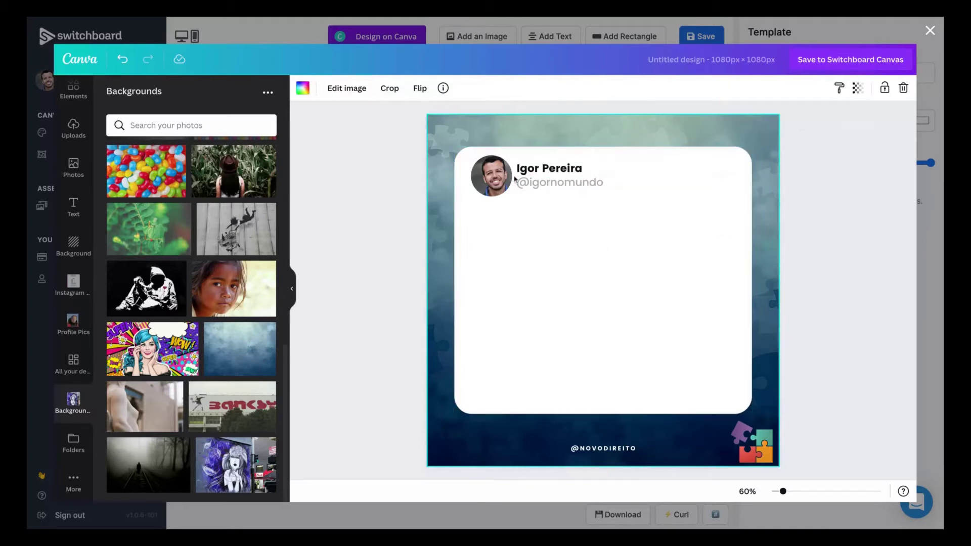
Import the edited Canva design into the 'twitter' template and save it.
{"action": "left_click", "coordinate": [855, 61]}
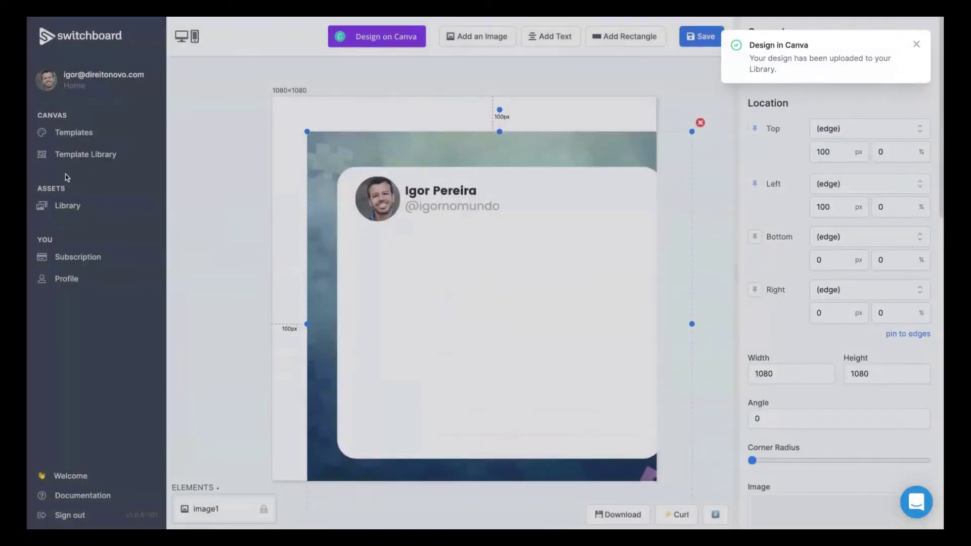
{"action": "left_click", "coordinate": [915, 44]}
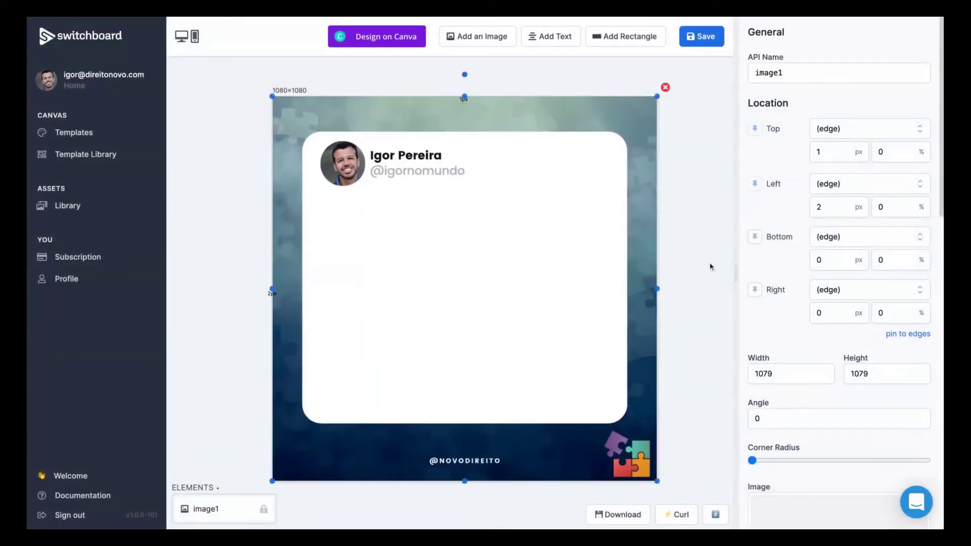
{"action": "left_click", "coordinate": [708, 258]}
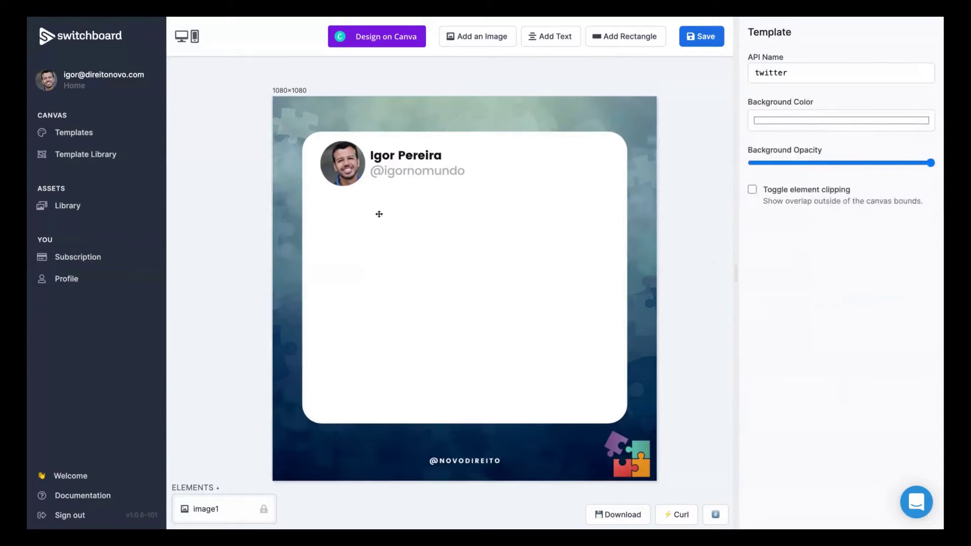
{"action": "left_click", "coordinate": [701, 37]}
{"action": "left_click", "coordinate": [220, 509]}
Lock the image1 element in the Elements list and save the template again.
{"action": "left_click", "coordinate": [264, 511]}
{"action": "left_click", "coordinate": [196, 488]}
{"action": "left_click", "coordinate": [196, 517]}
{"action": "left_click", "coordinate": [264, 510]}
{"action": "left_click", "coordinate": [266, 512]}
{"action": "left_click_drag", "start_coordinate": [625, 214], "coordinate": [675, 205]}
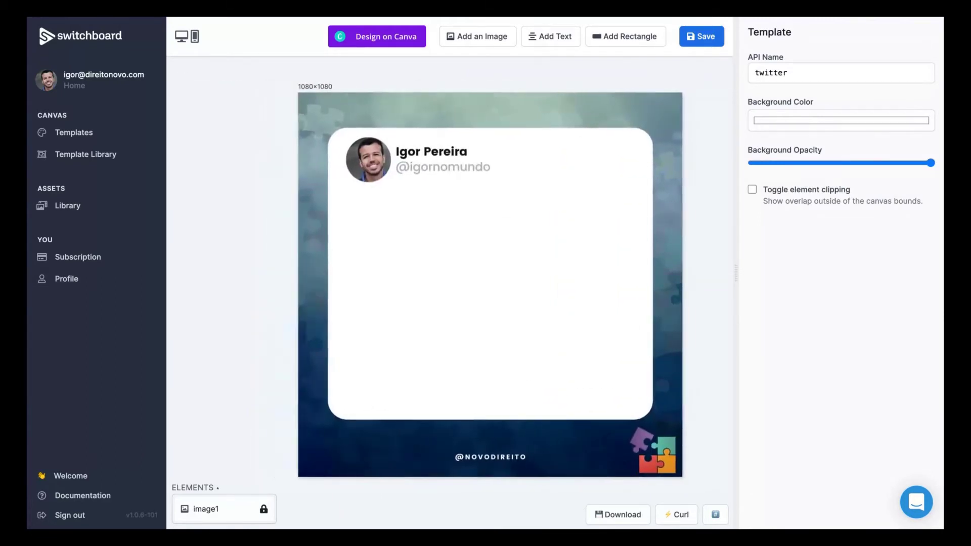
{"action": "left_click", "coordinate": [297, 221]}
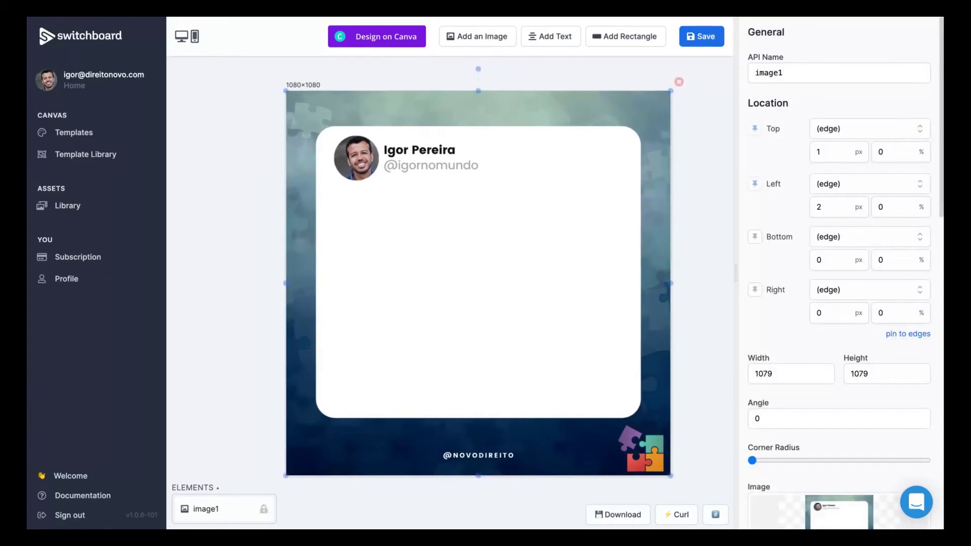
{"action": "left_click", "coordinate": [175, 343]}
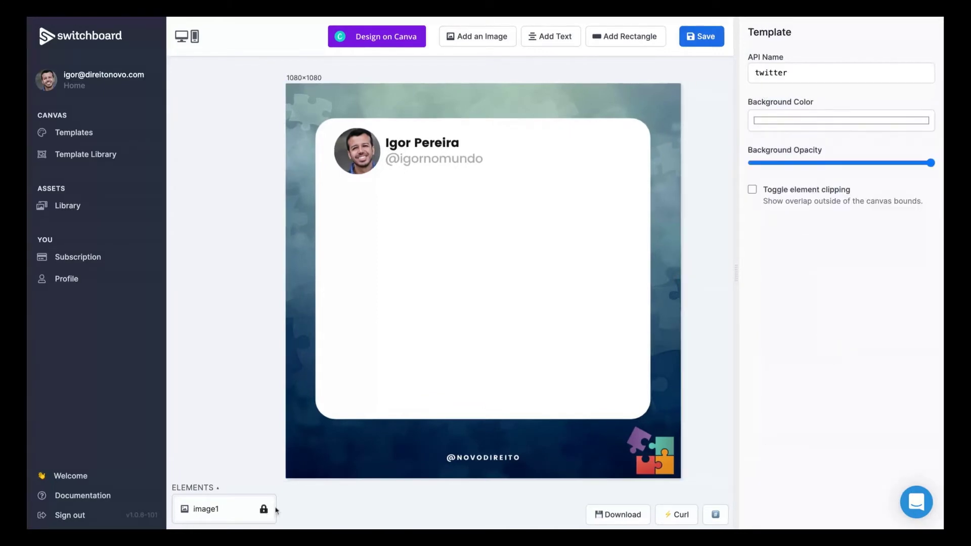
{"action": "left_click", "coordinate": [701, 37]}
Add a placeholder text element and stretch it to 700×305 across the tweet card.
{"action": "left_click", "coordinate": [308, 243]}
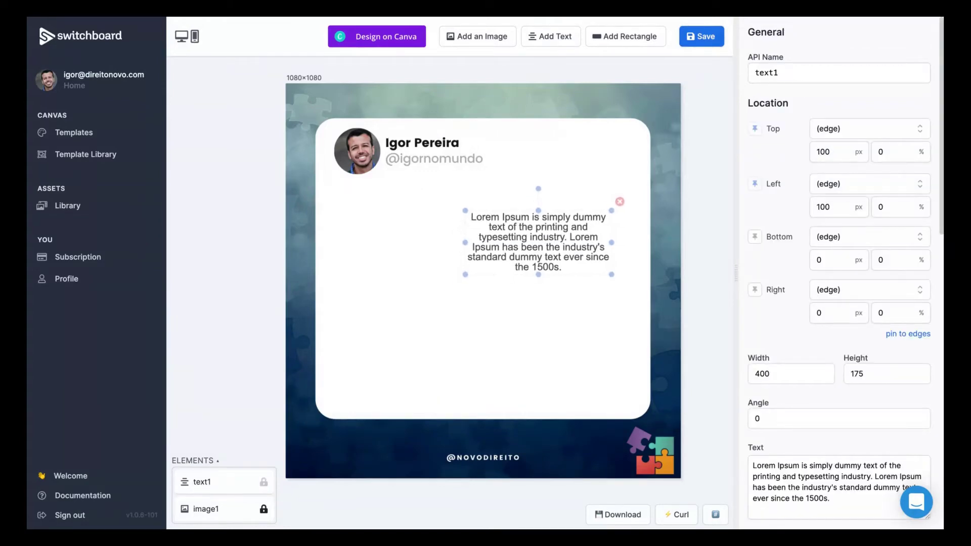
{"action": "left_click_drag", "start_coordinate": [465, 275], "coordinate": [428, 290]}
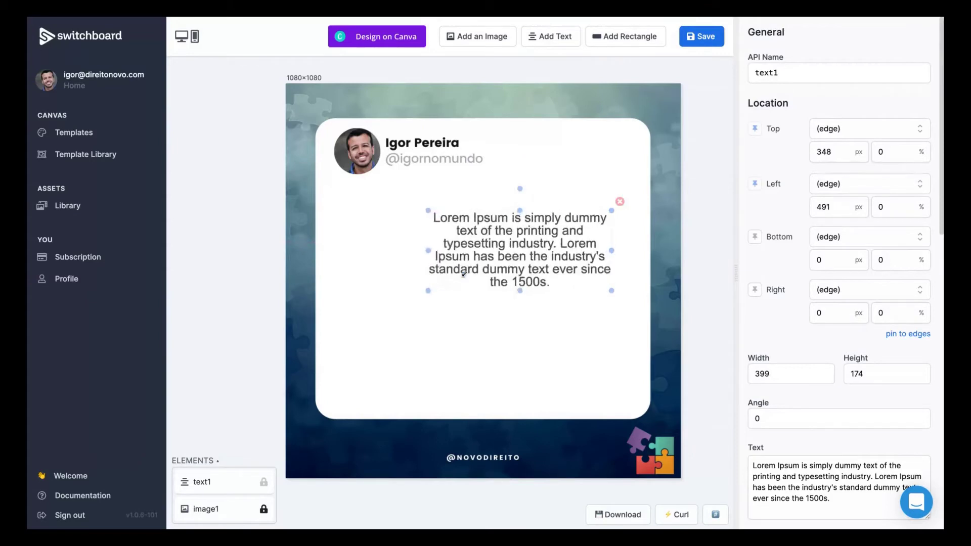
{"action": "scroll", "coordinate": [464, 273], "scroll_direction": "up", "scroll_amount": 4}
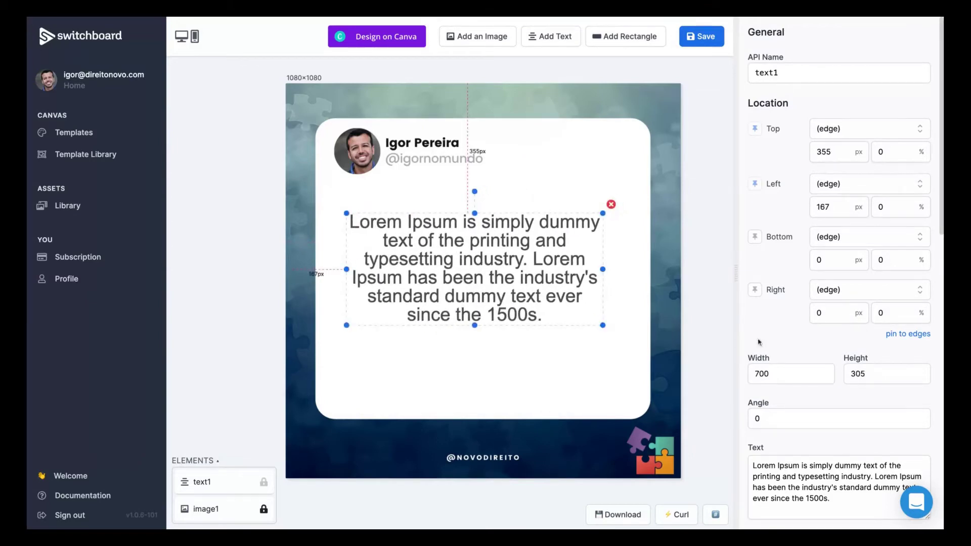
{"action": "scroll", "coordinate": [758, 342], "scroll_direction": "down", "scroll_amount": 4}
{"action": "left_click", "coordinate": [798, 242]}
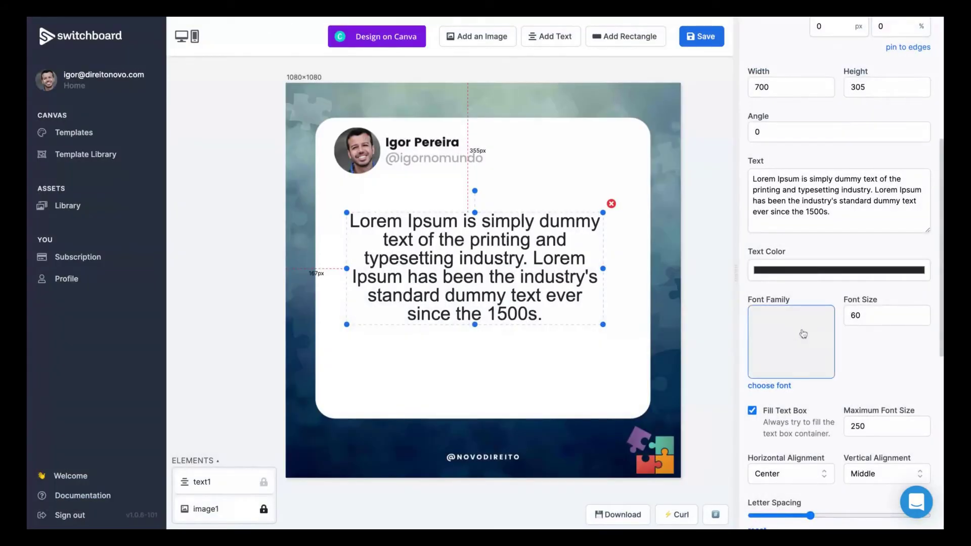
Browse the font library and keep the text element's Poppins-Regular font.
{"action": "left_click", "coordinate": [803, 334]}
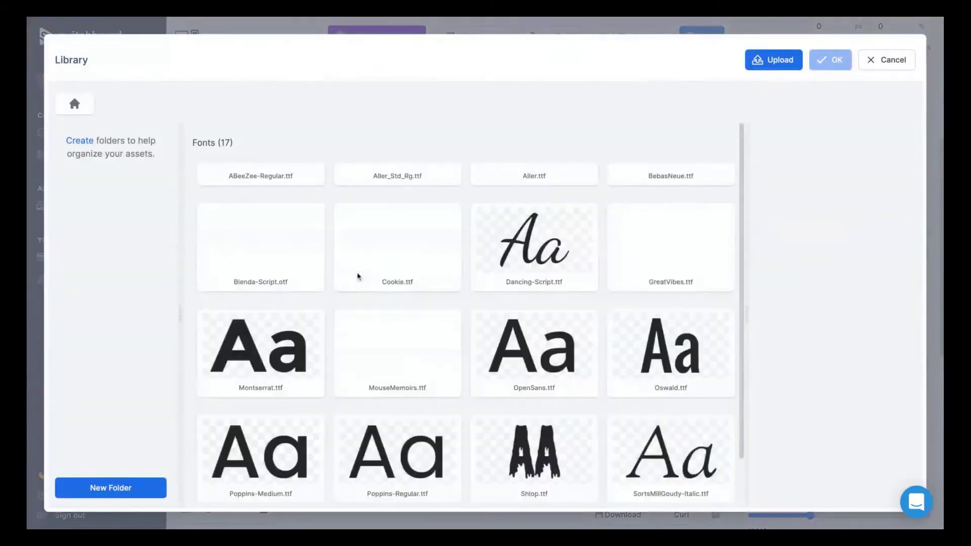
{"action": "scroll", "coordinate": [364, 283], "scroll_direction": "down", "scroll_amount": 3}
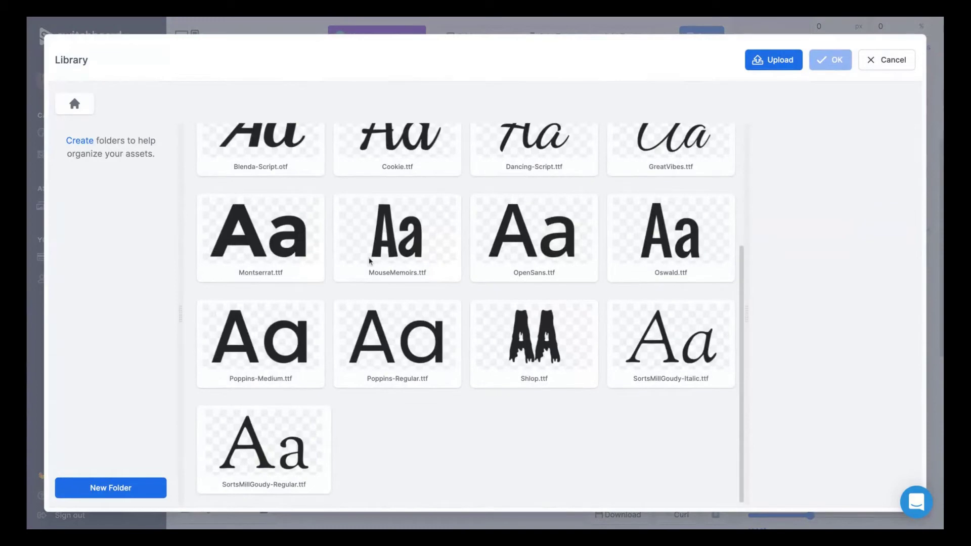
{"action": "scroll", "coordinate": [372, 262], "scroll_direction": "up", "scroll_amount": 2}
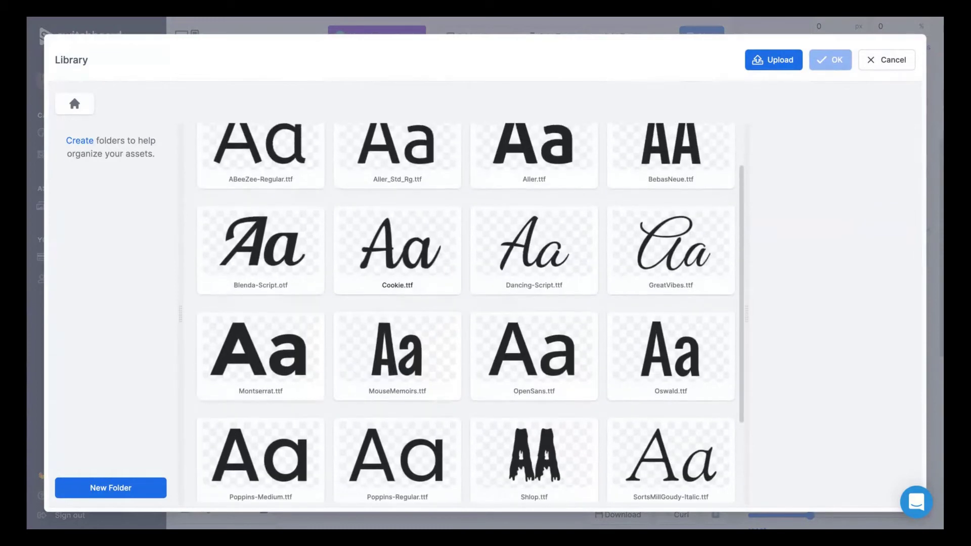
{"action": "scroll", "coordinate": [379, 260], "scroll_direction": "up", "scroll_amount": 2}
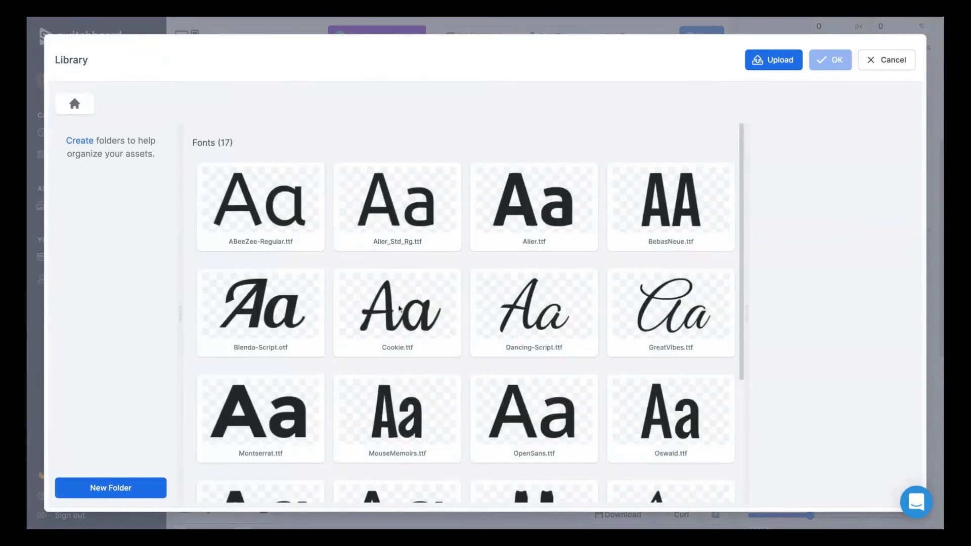
{"action": "scroll", "coordinate": [376, 334], "scroll_direction": "down", "scroll_amount": 3}
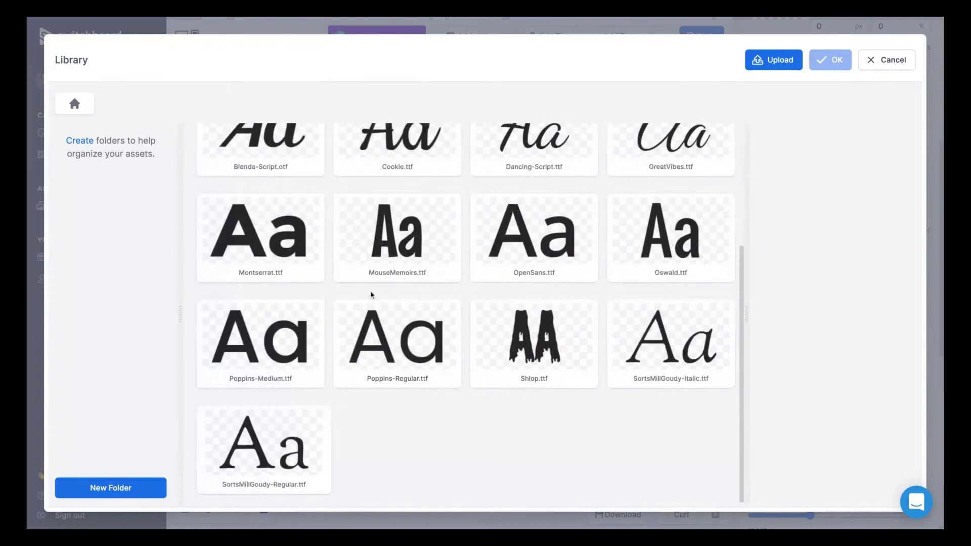
{"action": "scroll", "coordinate": [371, 295], "scroll_direction": "up", "scroll_amount": 1}
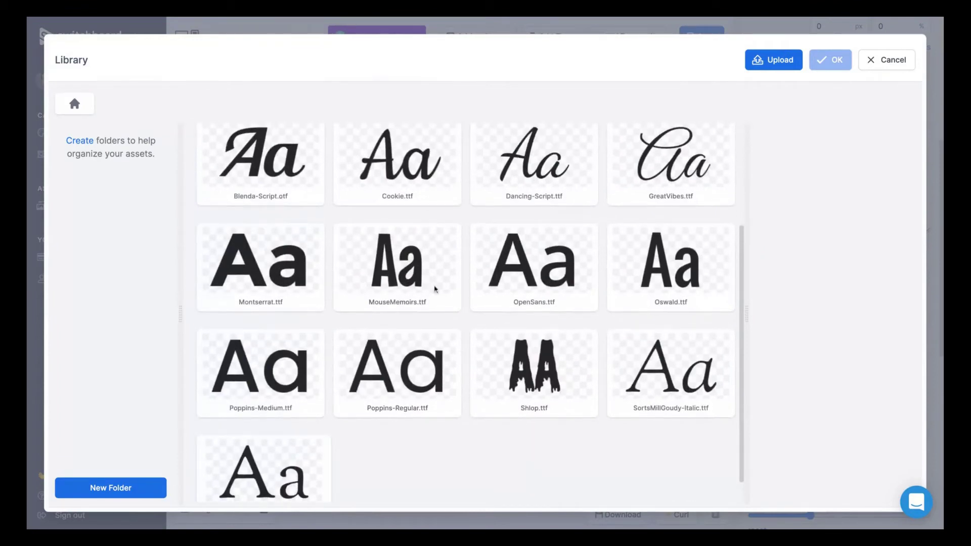
{"action": "scroll", "coordinate": [435, 288], "scroll_direction": "up", "scroll_amount": 3}
{"action": "left_click", "coordinate": [492, 294]}
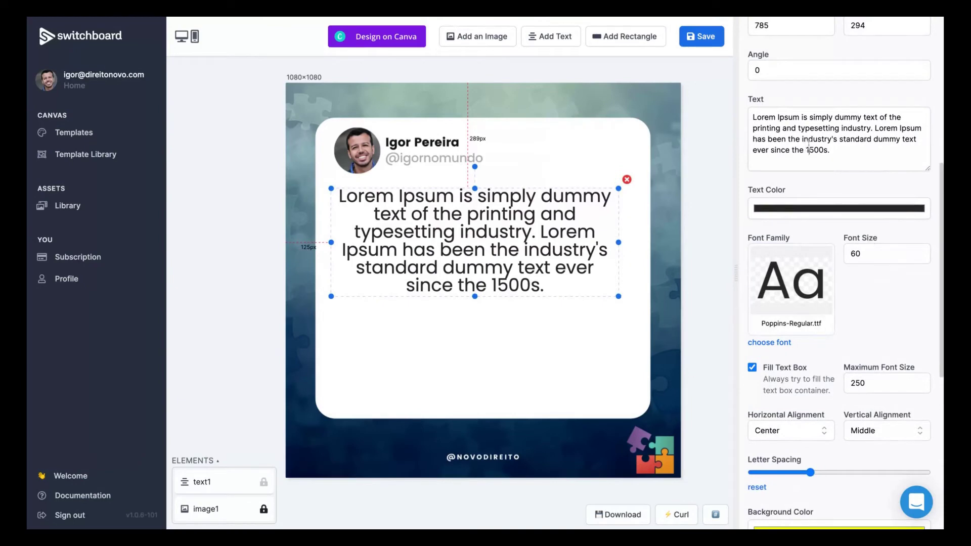
Check text1's alignment and API name, then nudge it to 289 px top, 125 px left.
{"action": "left_click", "coordinate": [838, 152]}
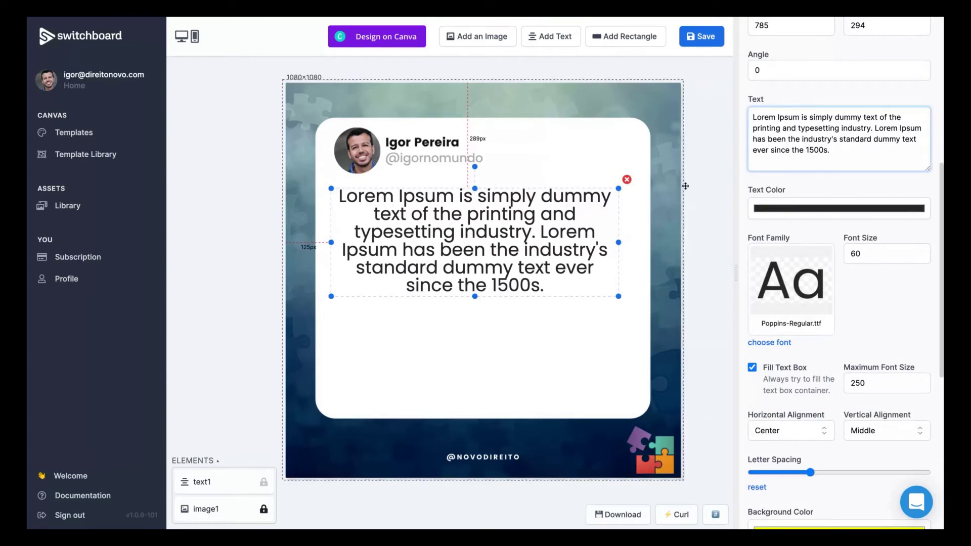
{"action": "scroll", "coordinate": [754, 332], "scroll_direction": "down", "scroll_amount": 3}
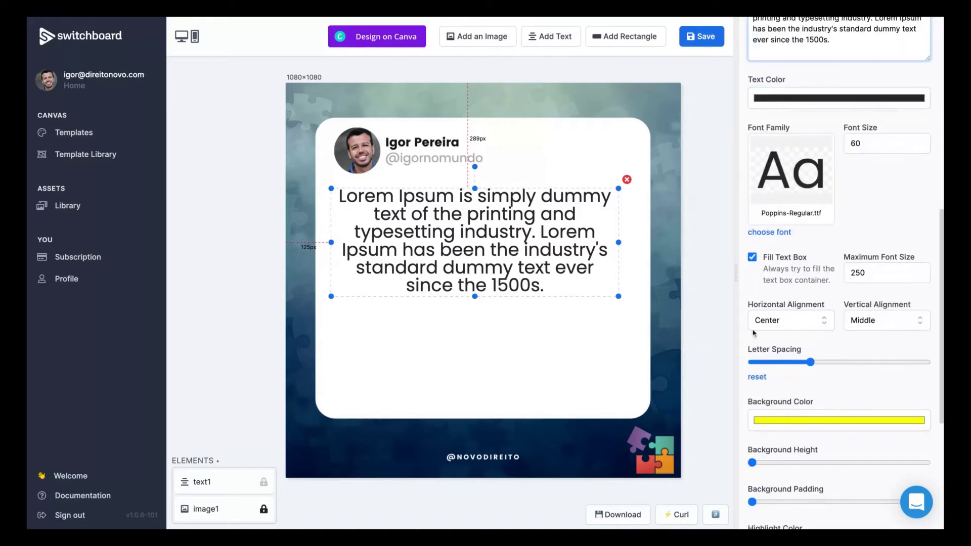
{"action": "left_click", "coordinate": [826, 321]}
{"action": "left_click", "coordinate": [912, 322]}
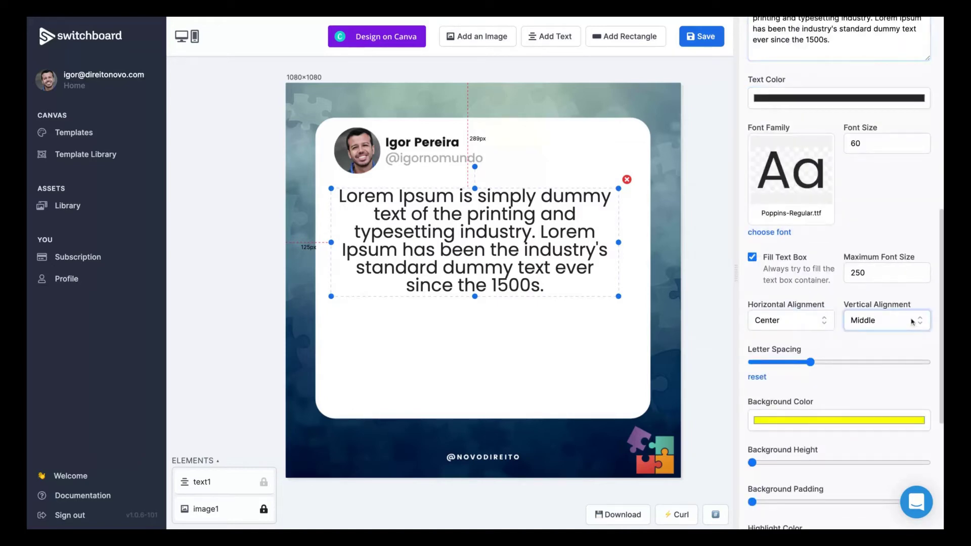
{"action": "scroll", "coordinate": [809, 381], "scroll_direction": "down", "scroll_amount": 2}
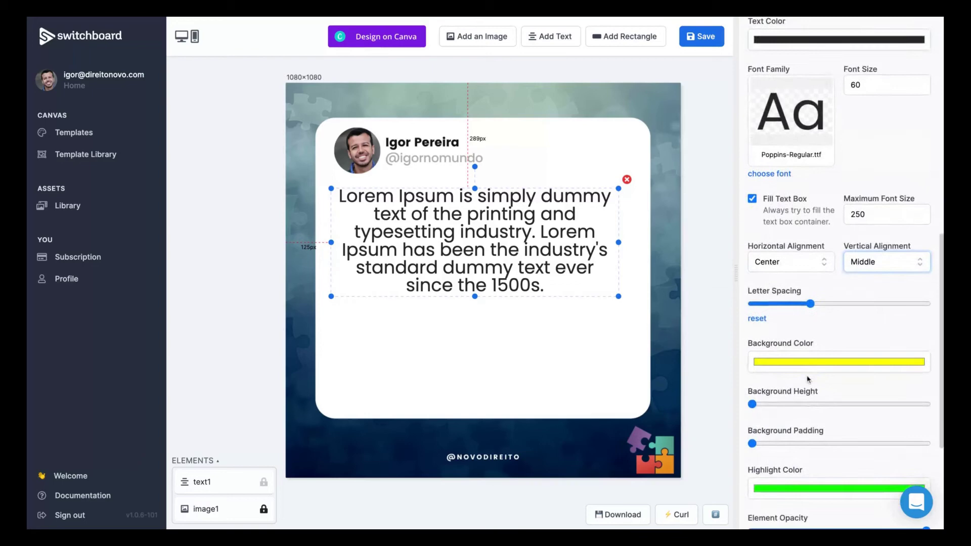
{"action": "scroll", "coordinate": [807, 379], "scroll_direction": "down", "scroll_amount": 3}
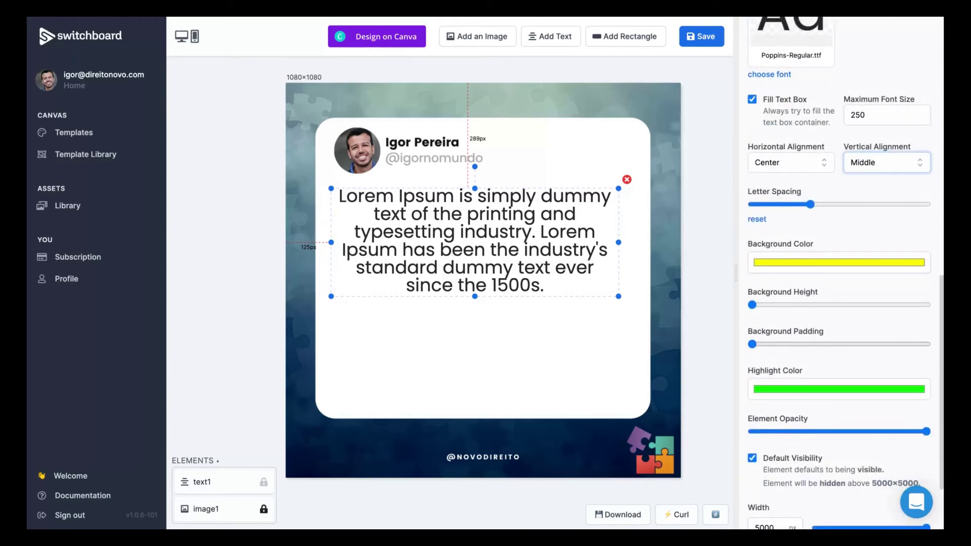
{"action": "scroll", "coordinate": [783, 383], "scroll_direction": "down", "scroll_amount": 2}
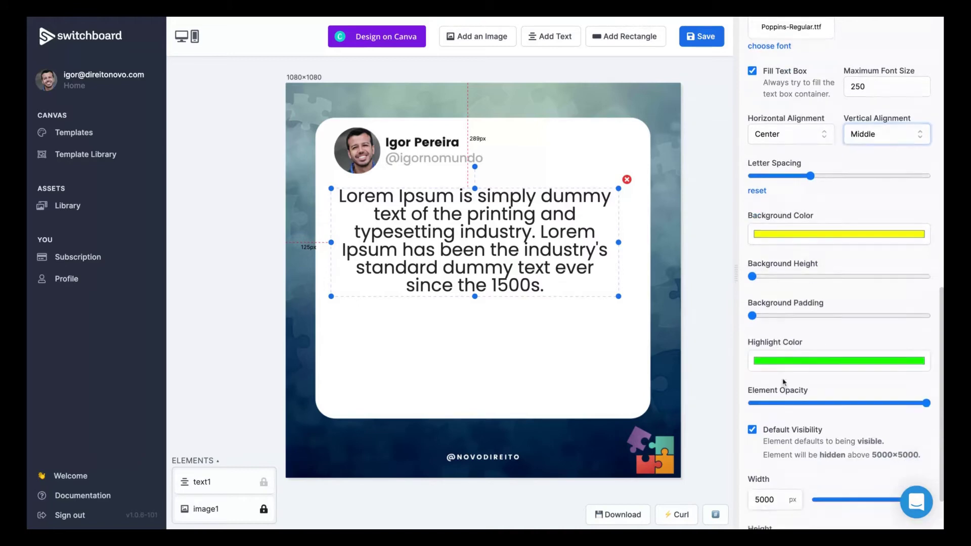
{"action": "scroll", "coordinate": [784, 383], "scroll_direction": "down", "scroll_amount": 2}
{"action": "scroll", "coordinate": [831, 364], "scroll_direction": "down", "scroll_amount": 1}
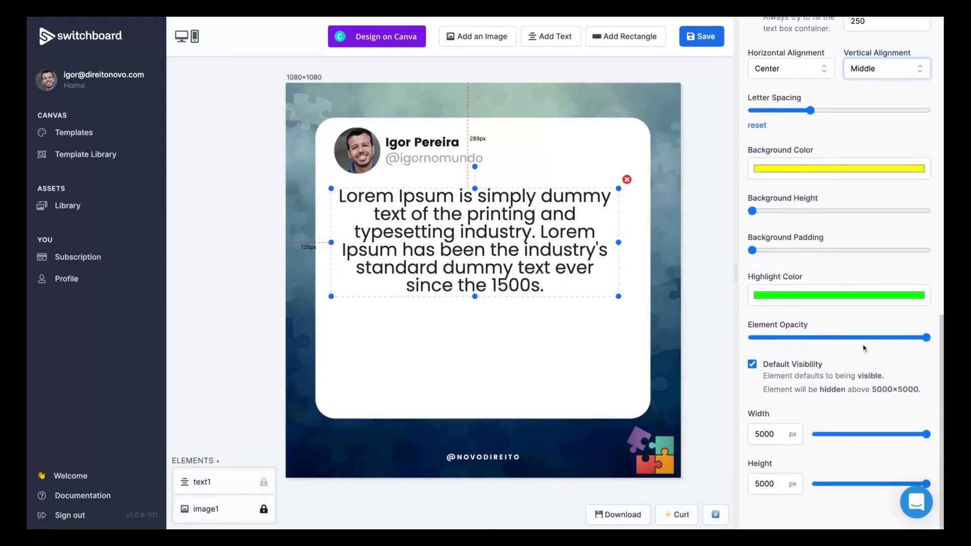
{"action": "scroll", "coordinate": [842, 288], "scroll_direction": "up", "scroll_amount": 10}
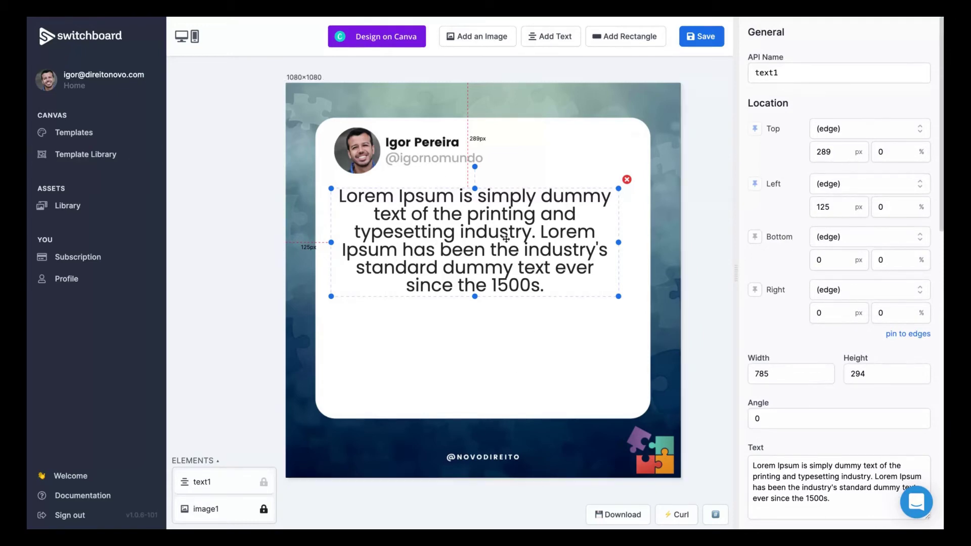
{"action": "left_click", "coordinate": [793, 72]}
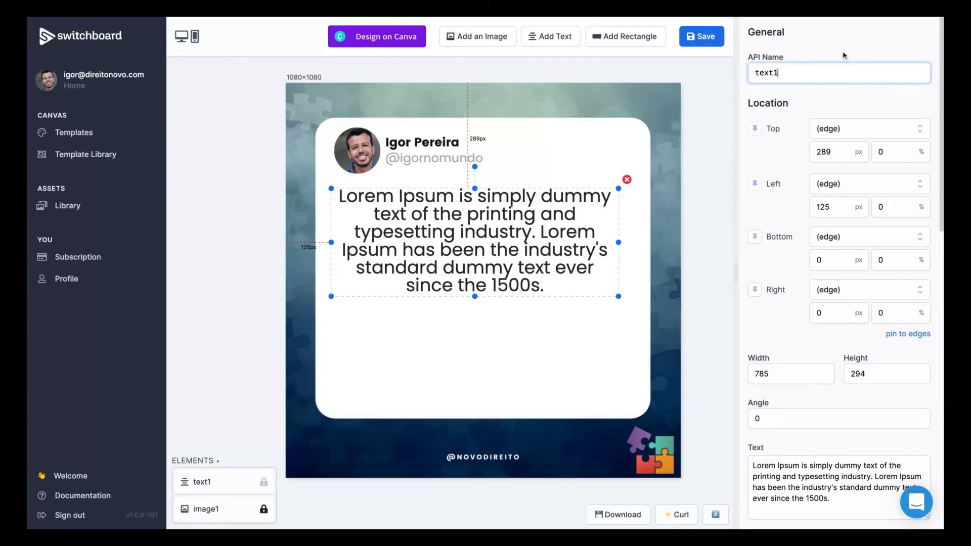
{"action": "left_click", "coordinate": [425, 236]}
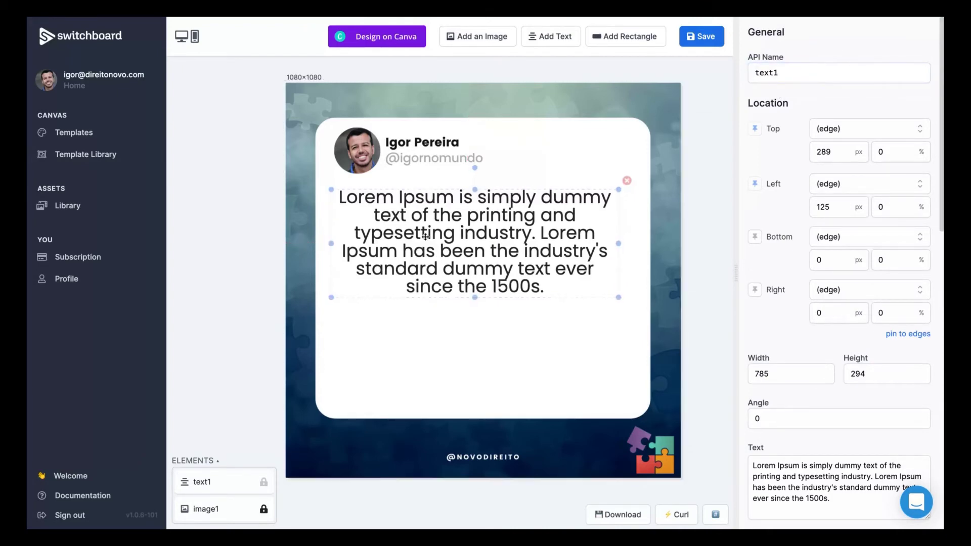
{"action": "left_click_drag", "start_coordinate": [425, 236], "coordinate": [424, 236]}
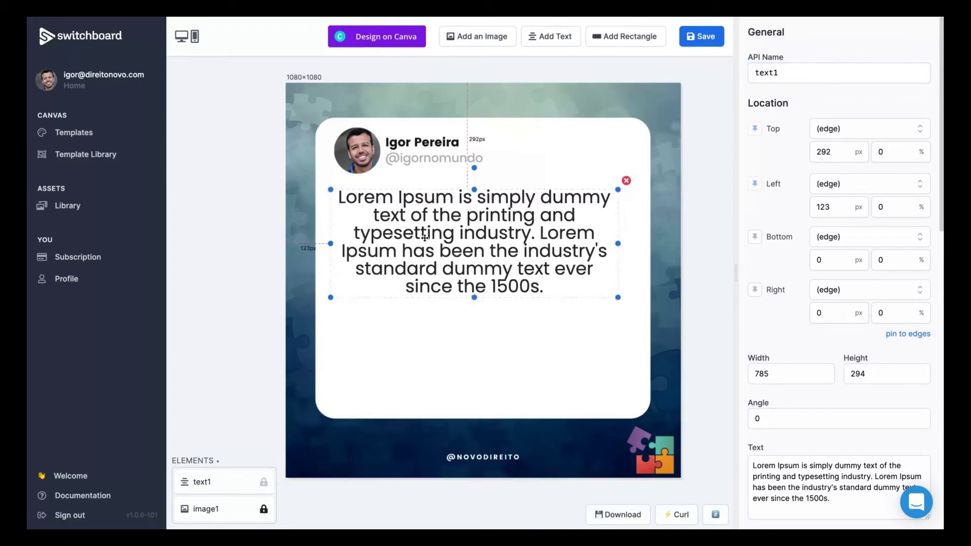
Save the twitter template and start a new Pabbly Connect workflow.
{"action": "left_click", "coordinate": [699, 35]}
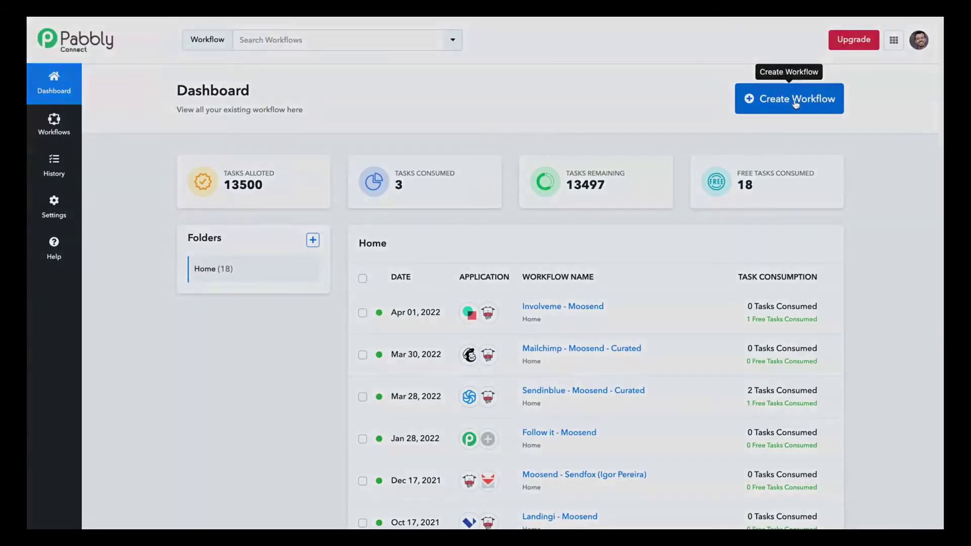
{"action": "left_click", "coordinate": [789, 99]}
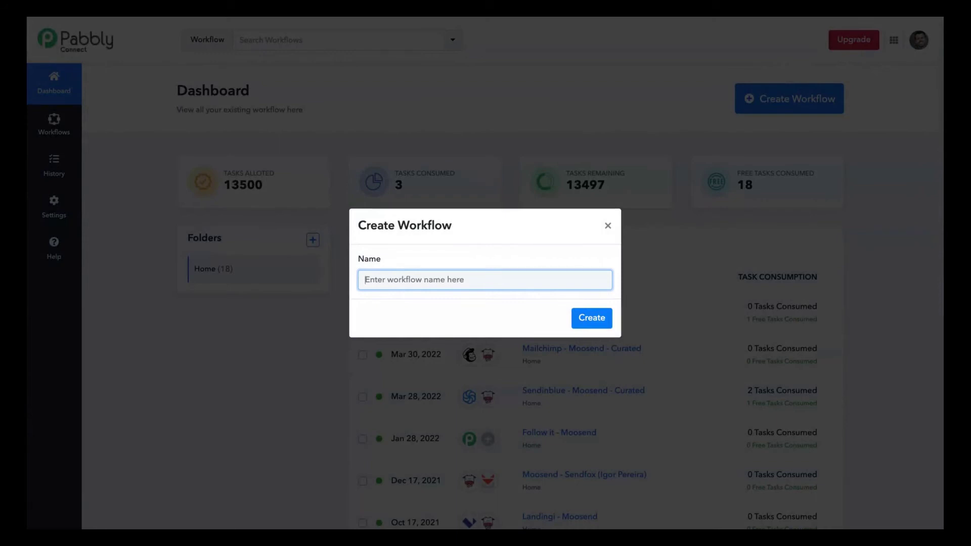
{"action": "type", "text": "Twitter "}
{"action": "type", "text": "-"}
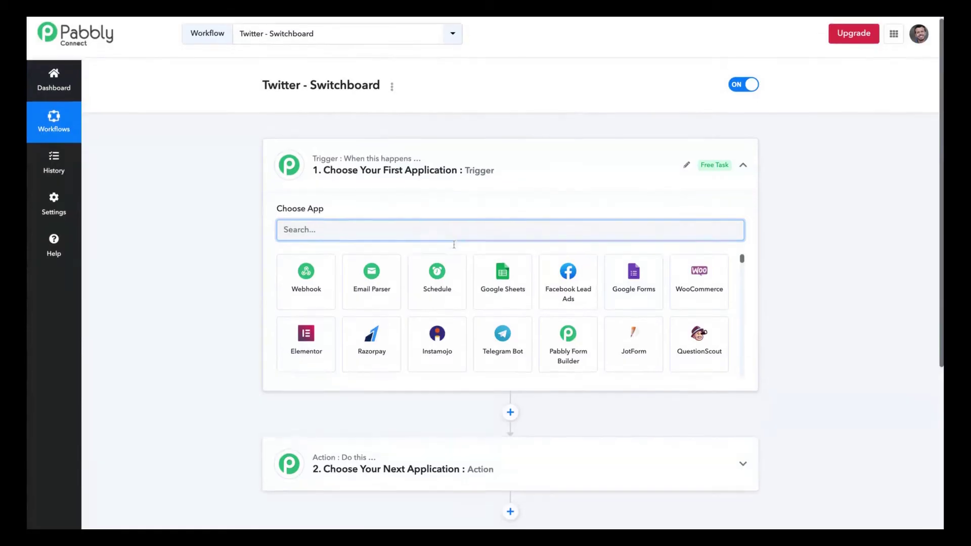
{"action": "scroll", "coordinate": [453, 243], "scroll_direction": "down", "scroll_amount": 1}
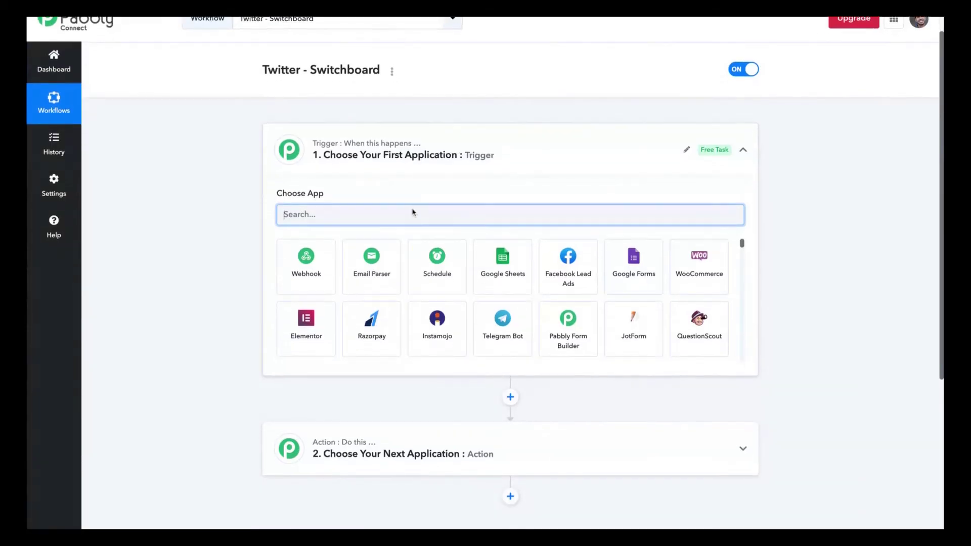
{"action": "type", "text": "twitter"}
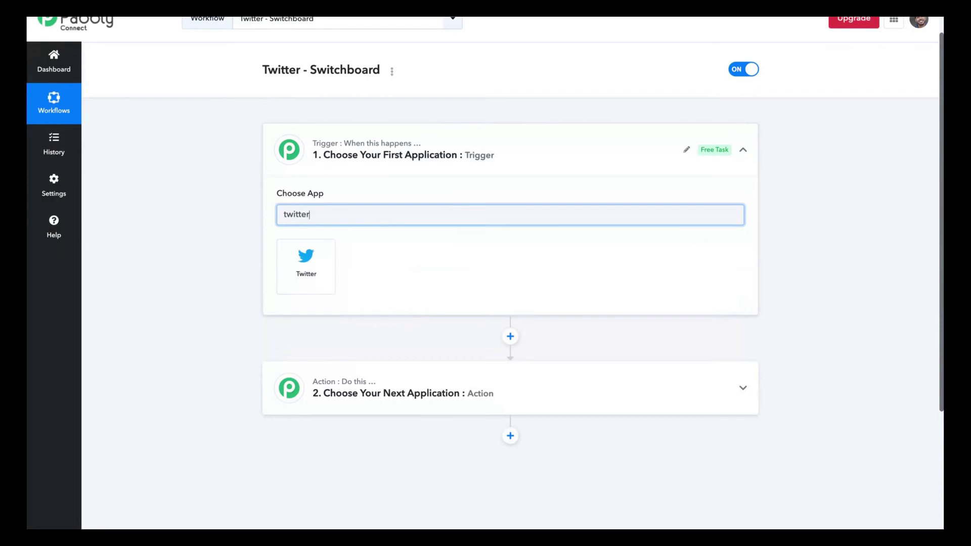
Replace the app search text to find Twitter as the trigger app.
{"action": "key", "text": "ctrl+a"}
{"action": "type", "text": "a"}
{"action": "type", "text": "irt"}
{"action": "left_click_drag", "start_coordinate": [349, 216], "coordinate": [270, 214]}
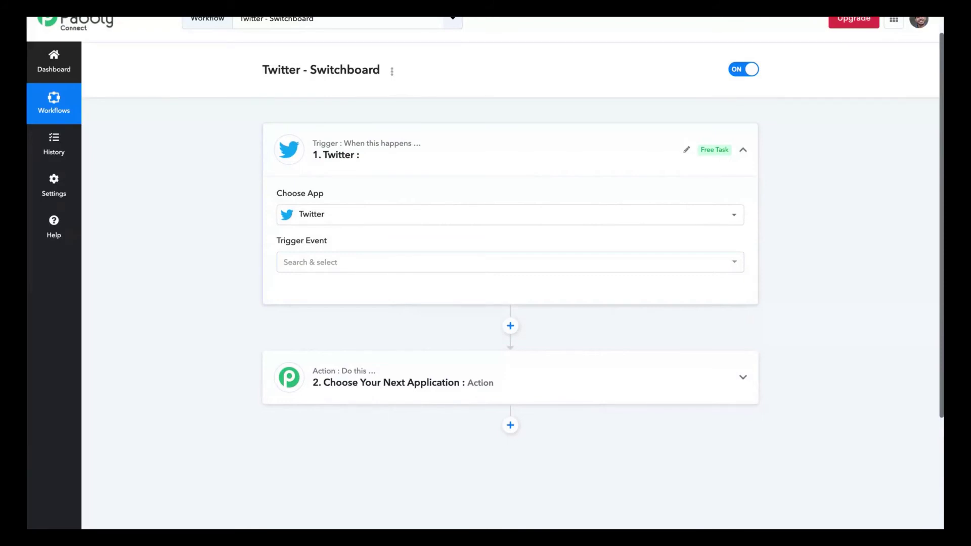
Set the trigger event to New Tweet using the existing Twitter #1 connection.
{"action": "left_click", "coordinate": [508, 261]}
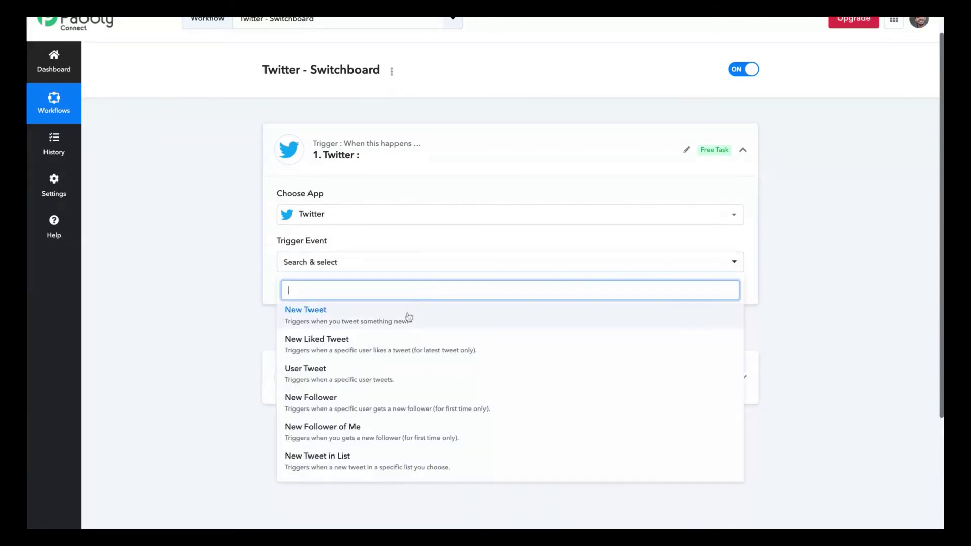
{"action": "left_click", "coordinate": [419, 314]}
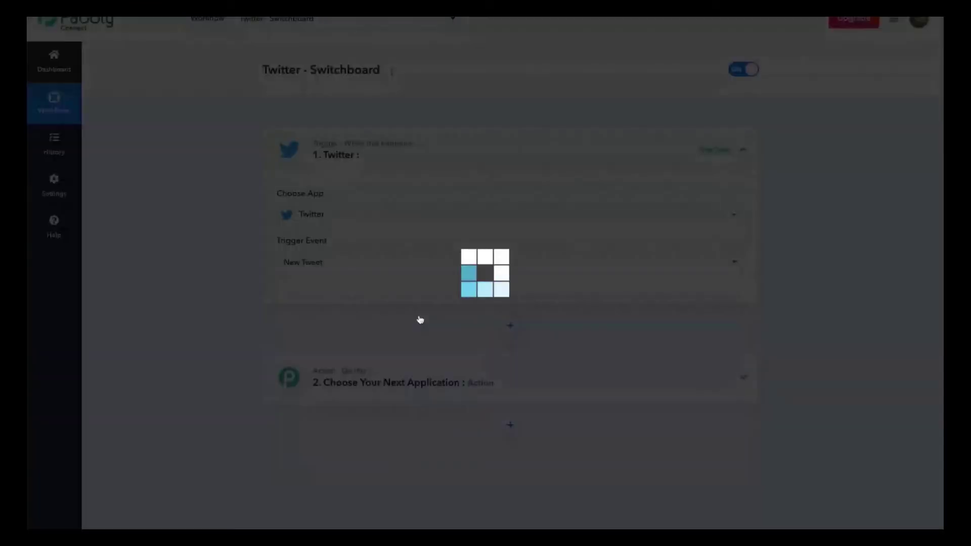
{"action": "left_click", "coordinate": [299, 291]}
{"action": "left_click", "coordinate": [493, 261]}
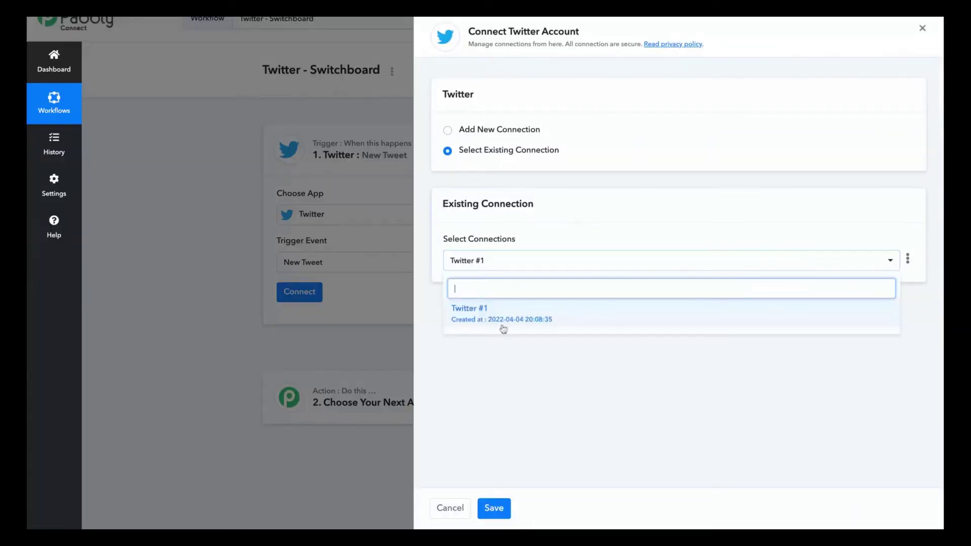
{"action": "left_click", "coordinate": [489, 312]}
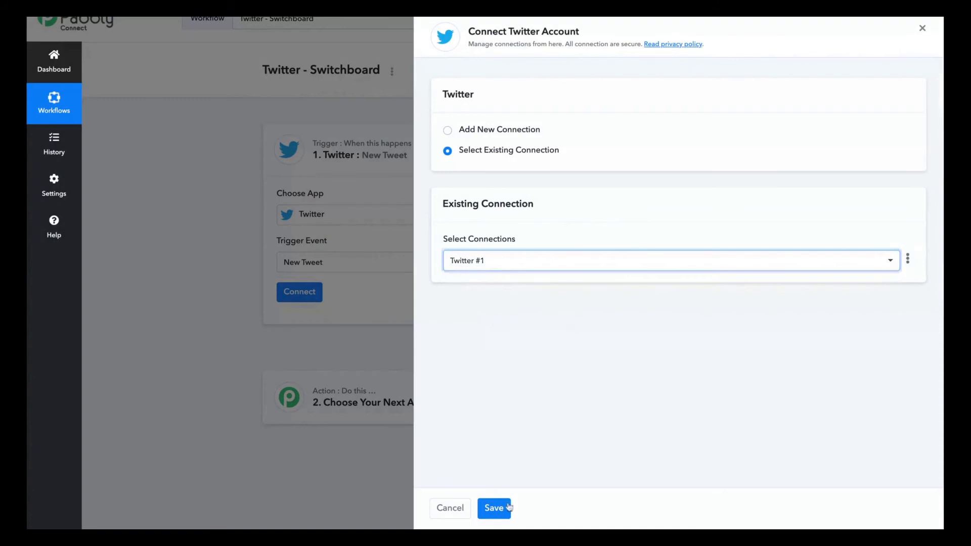
{"action": "left_click", "coordinate": [493, 507]}
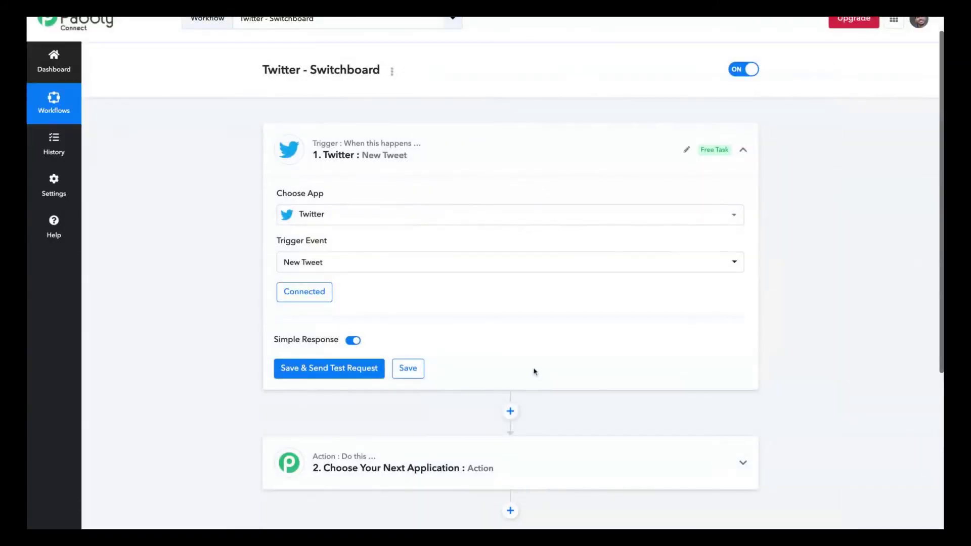
Save the trigger, then add a Switchboard Canvas Create Image(s) action.
{"action": "left_click", "coordinate": [403, 355]}
{"action": "type", "text": "swi"}
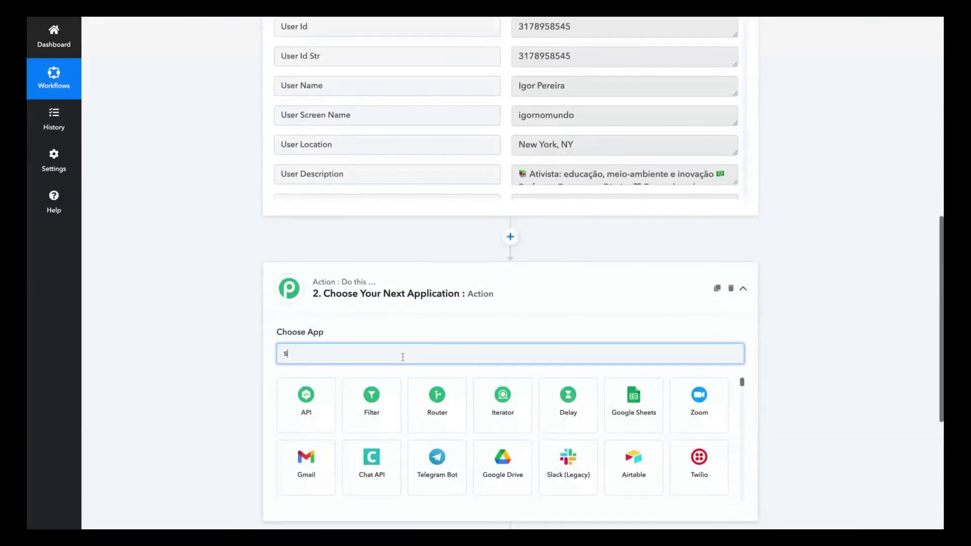
{"action": "left_click", "coordinate": [306, 404]}
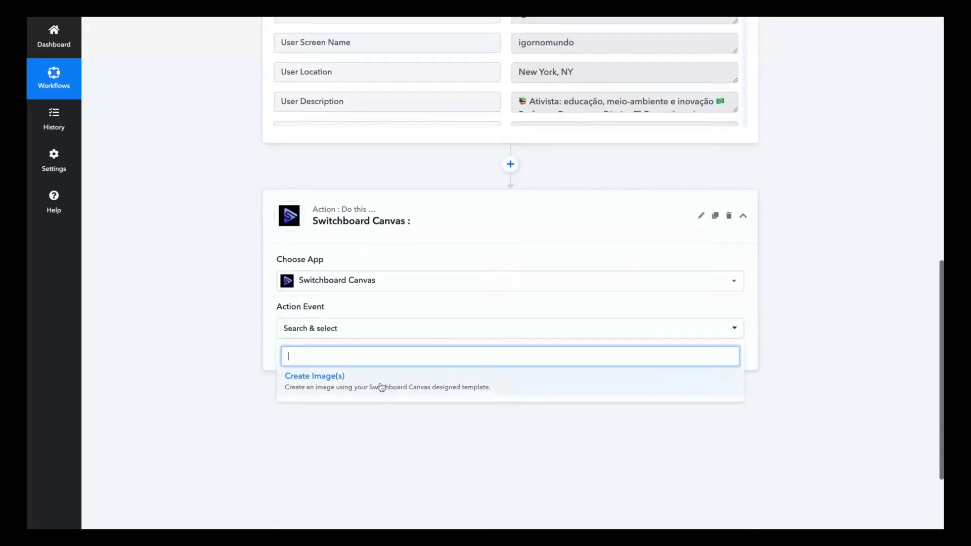
{"action": "left_click", "coordinate": [381, 387]}
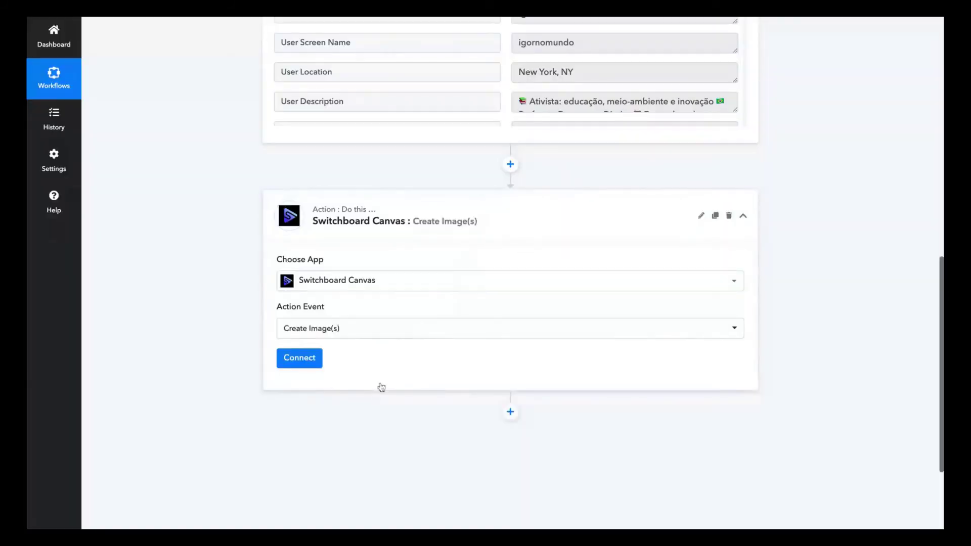
{"action": "left_click", "coordinate": [308, 363]}
Connect Switchboard Canvas with its API key and choose the Twitter template.
{"action": "left_click", "coordinate": [520, 263]}
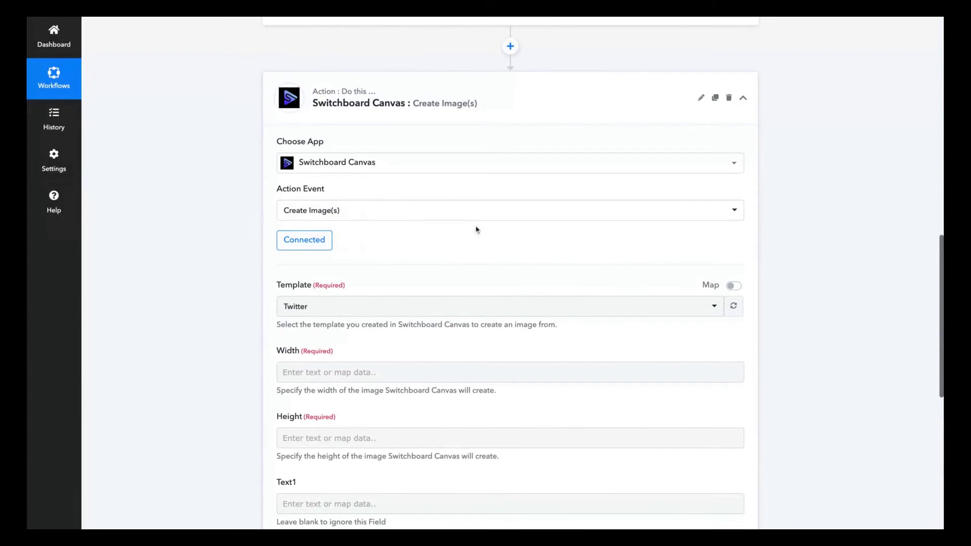
{"action": "scroll", "coordinate": [372, 275], "scroll_direction": "down", "scroll_amount": 1}
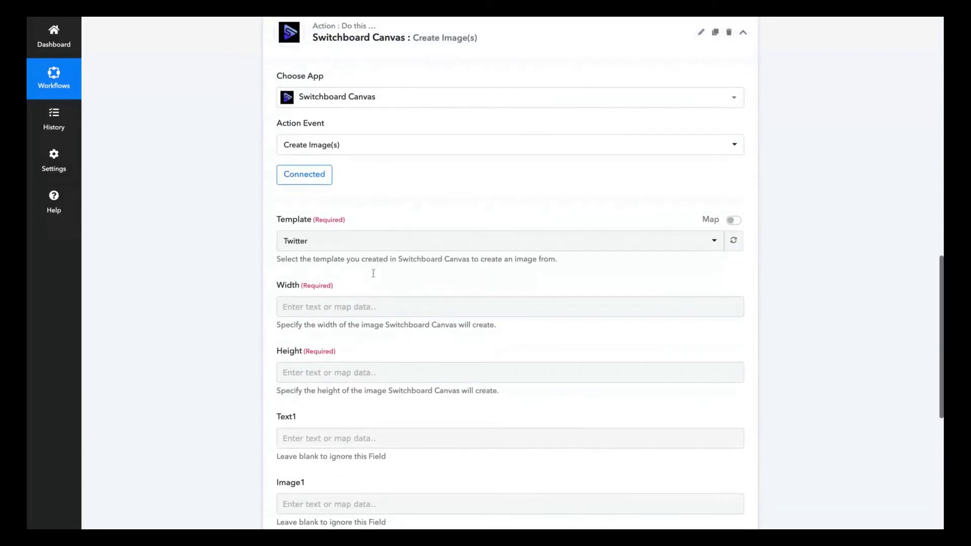
{"action": "left_click", "coordinate": [497, 241]}
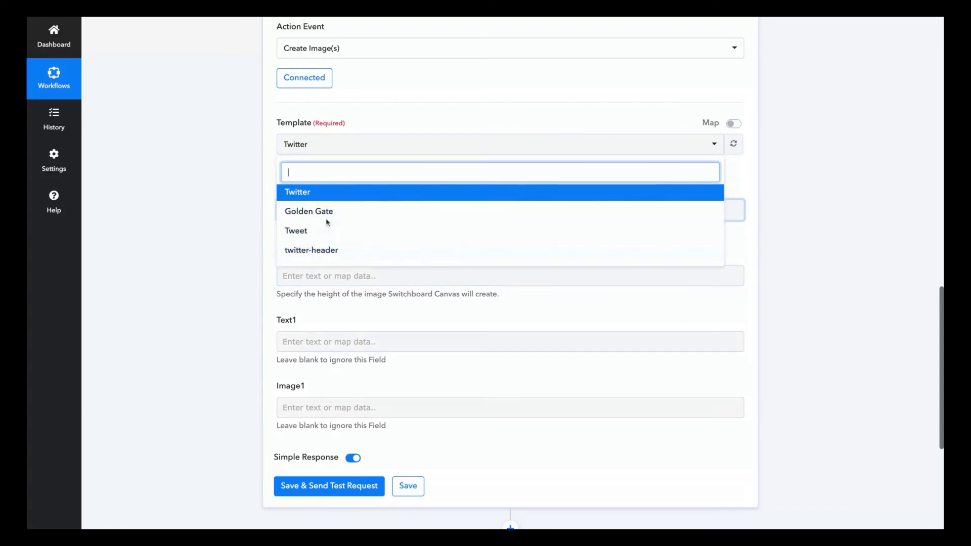
{"action": "left_click", "coordinate": [338, 192]}
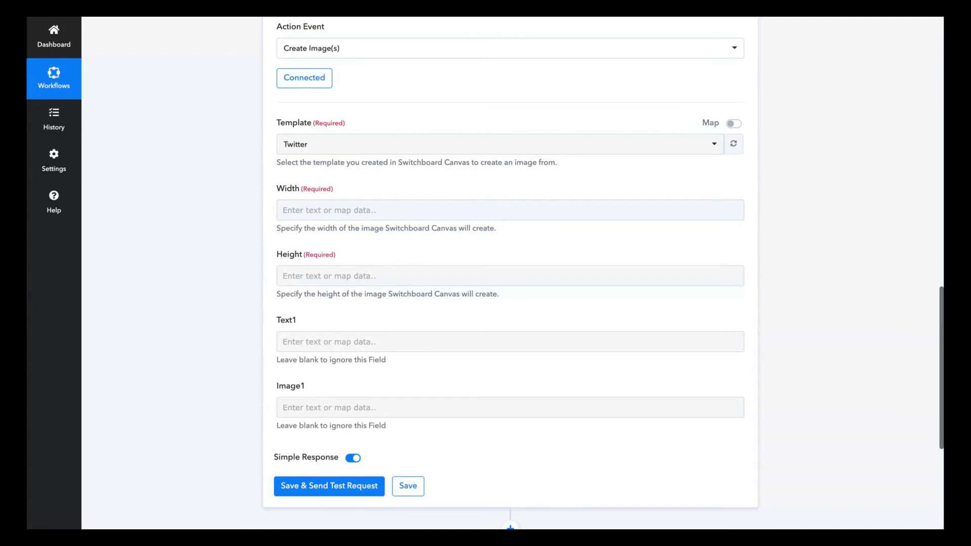
Set the image width and height both to 1084.
{"action": "left_click", "coordinate": [300, 211]}
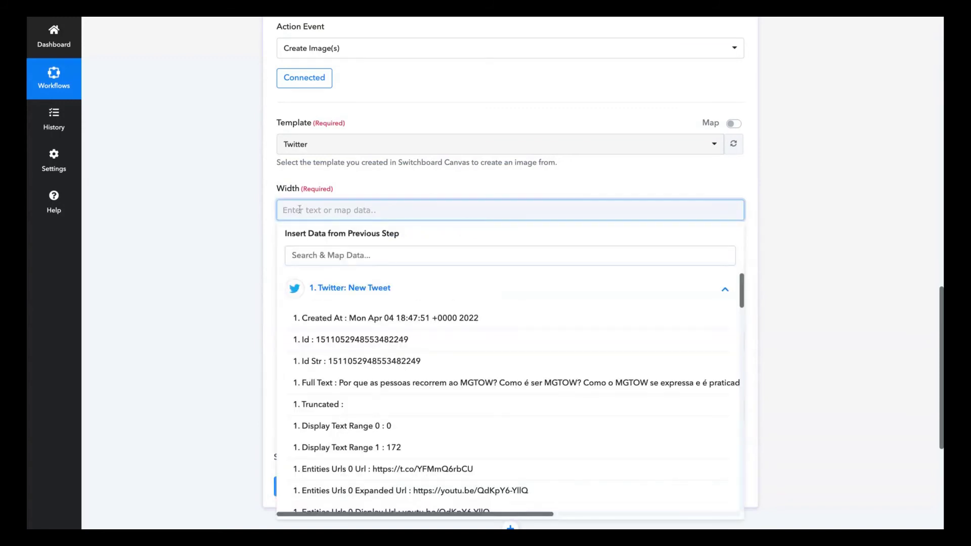
{"action": "type", "text": "1084"}
{"action": "left_click", "coordinate": [197, 169]}
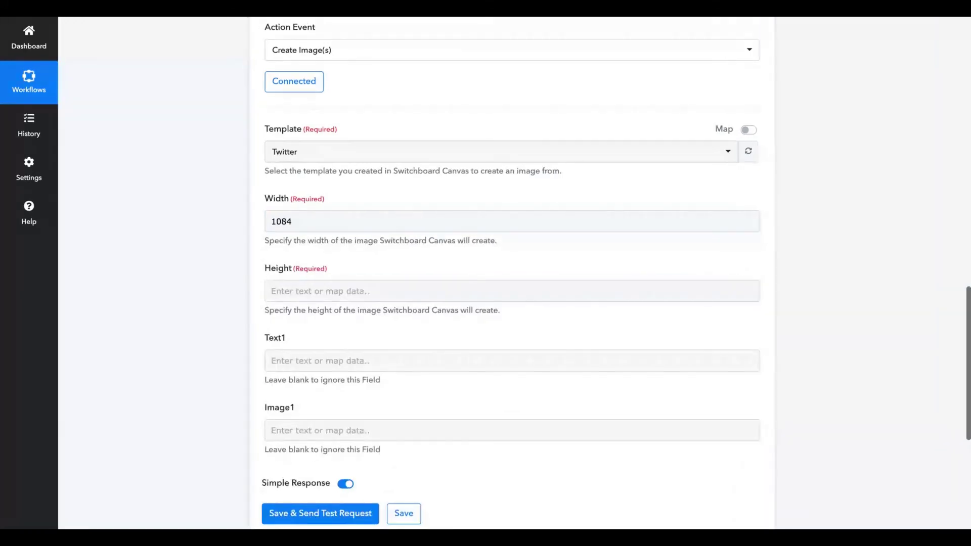
{"action": "left_click", "coordinate": [320, 290]}
{"action": "type", "text": "1084"}
{"action": "left_click", "coordinate": [246, 250]}
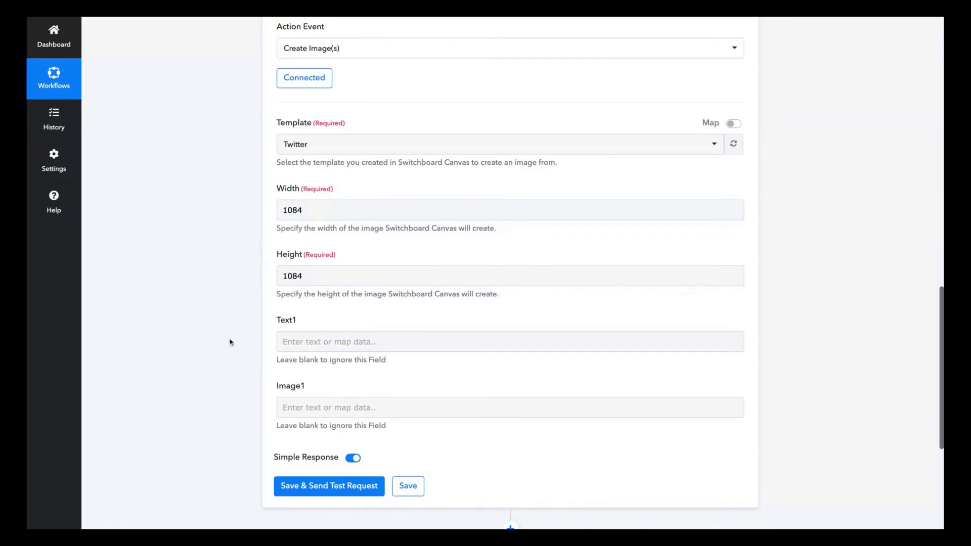
Map Text1 to the New Tweet's Full Text, leaving Image1 empty.
{"action": "left_click", "coordinate": [326, 339]}
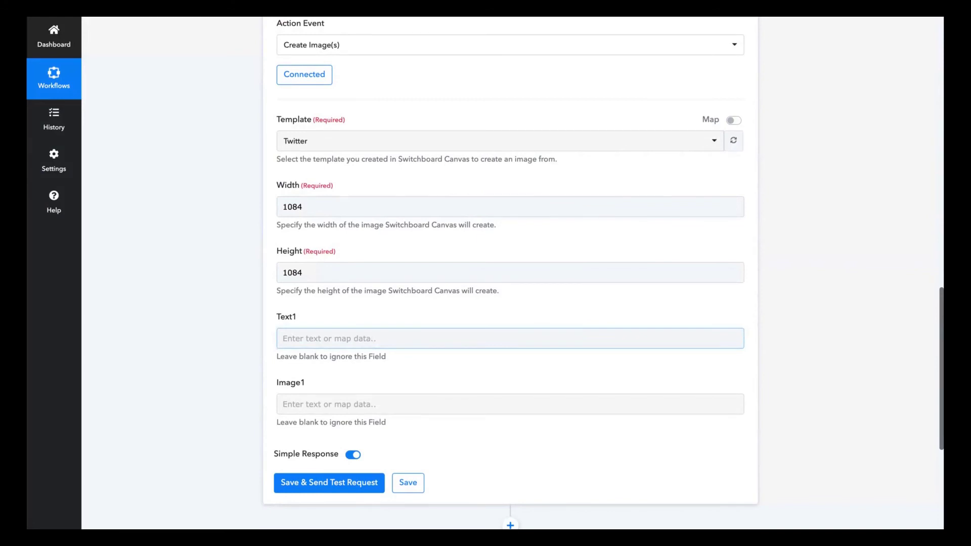
{"action": "left_click", "coordinate": [327, 339]}
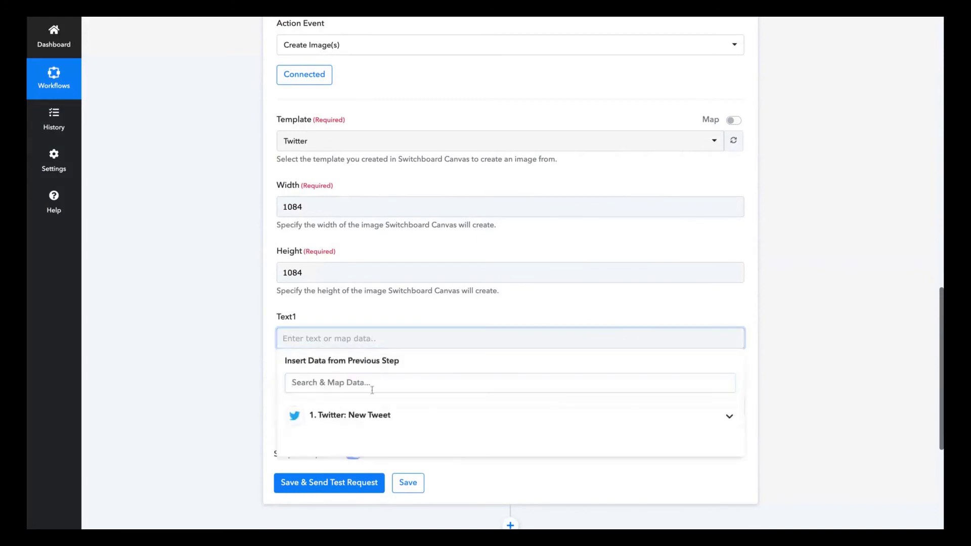
{"action": "left_click", "coordinate": [373, 415]}
{"action": "left_click", "coordinate": [395, 501]}
{"action": "left_click", "coordinate": [510, 280]}
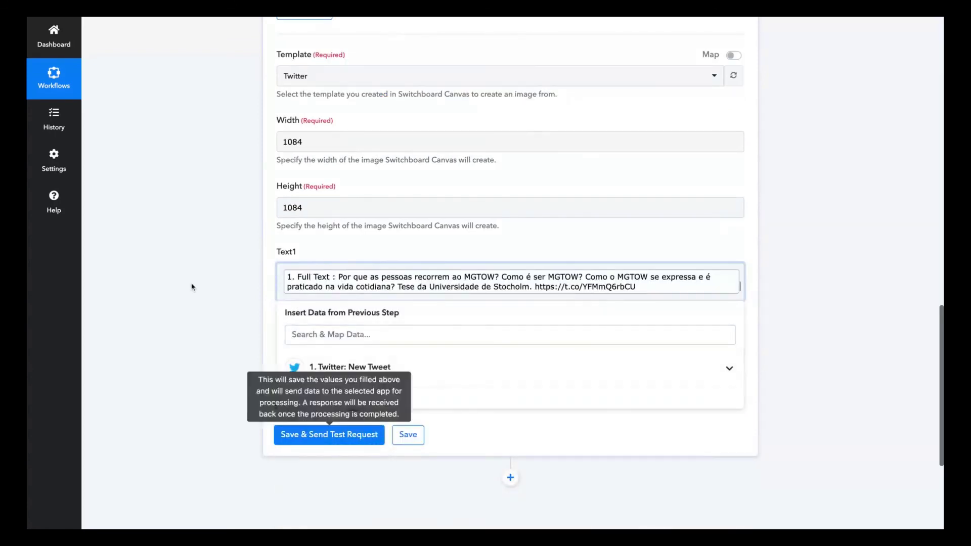
{"action": "left_click", "coordinate": [192, 287]}
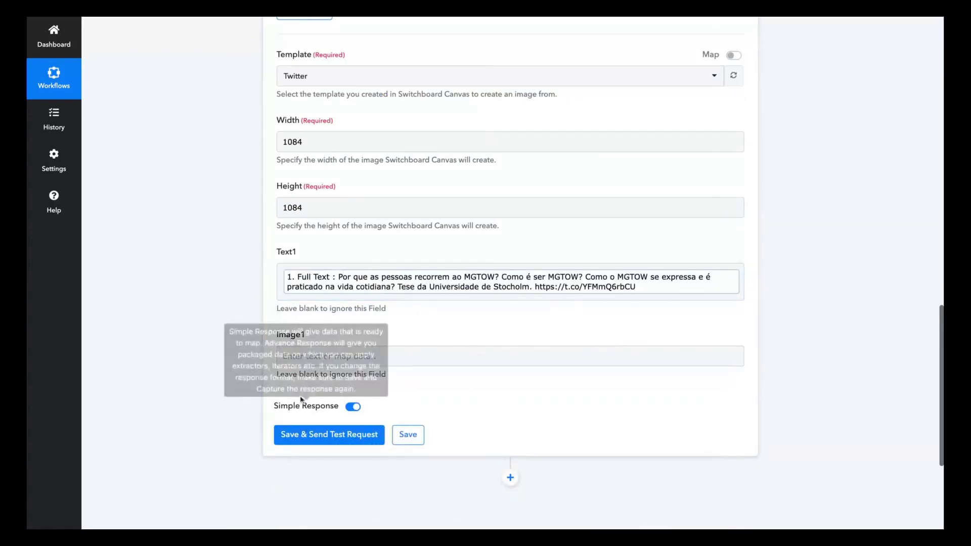
{"action": "left_click", "coordinate": [490, 356]}
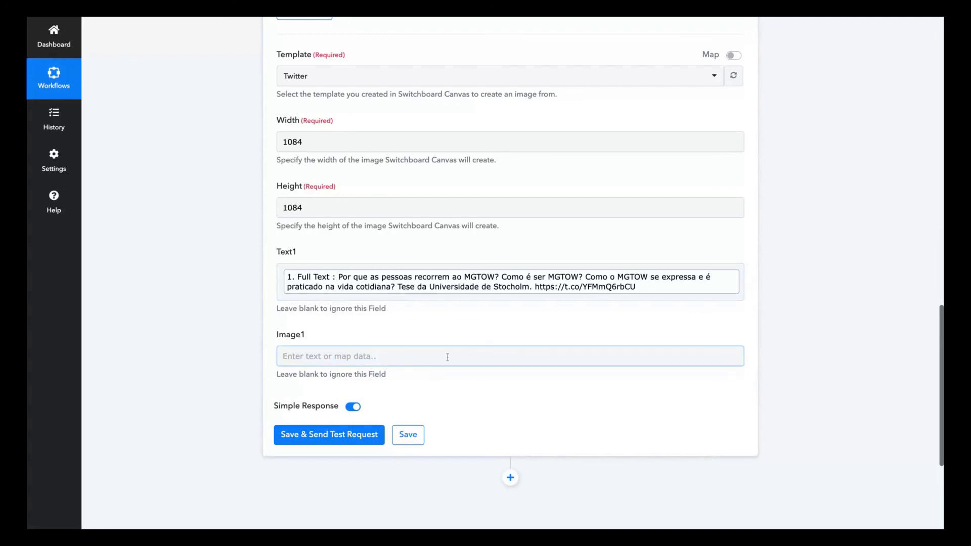
{"action": "left_click", "coordinate": [365, 373]}
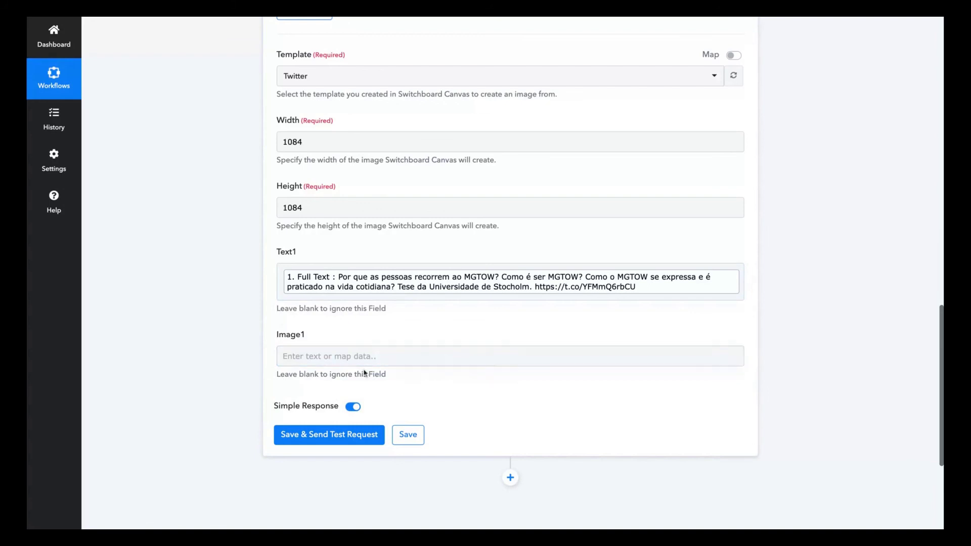
Send the test request, confirm the 1084×1084 image response, and save the action.
{"action": "left_click", "coordinate": [329, 434]}
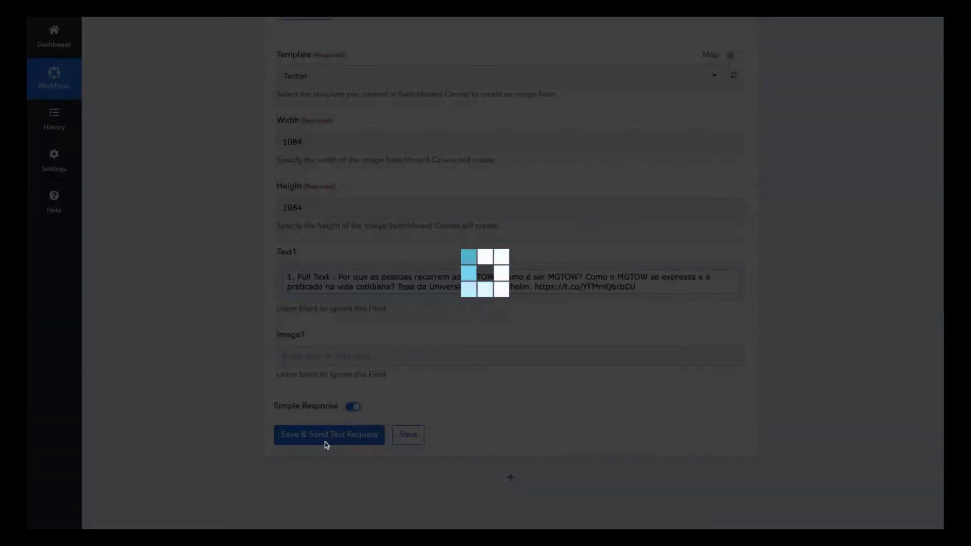
{"action": "scroll", "coordinate": [424, 292], "scroll_direction": "up", "scroll_amount": 2}
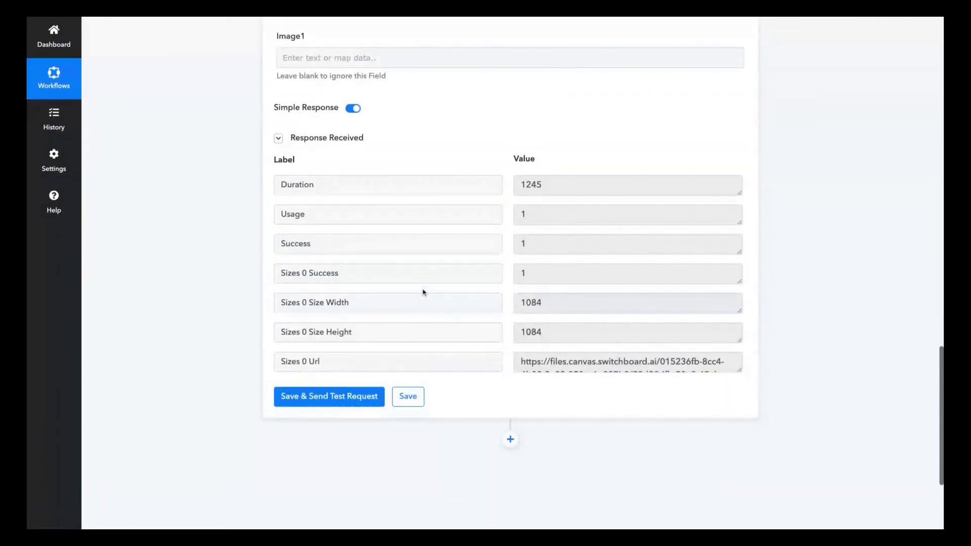
{"action": "left_click", "coordinate": [329, 397]}
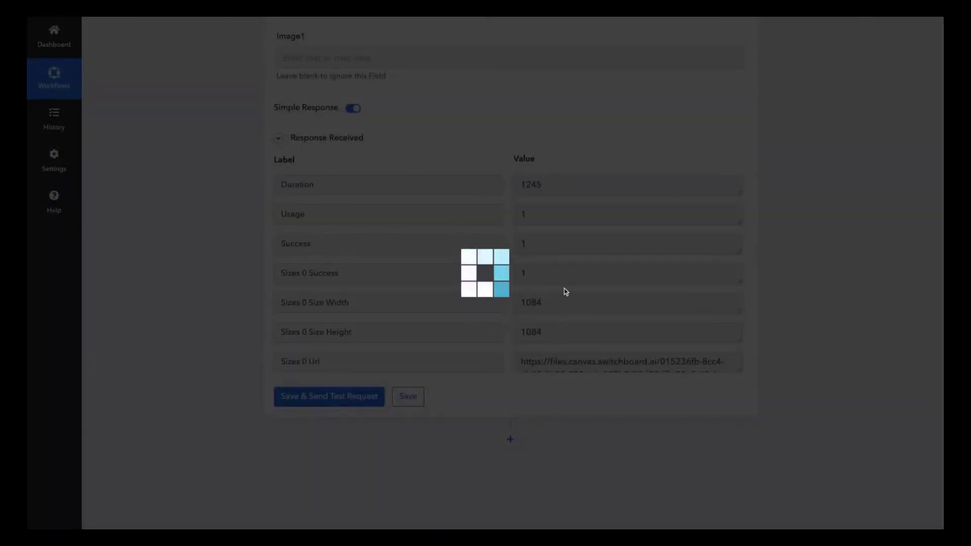
{"action": "scroll", "coordinate": [558, 337], "scroll_direction": "down", "scroll_amount": 2}
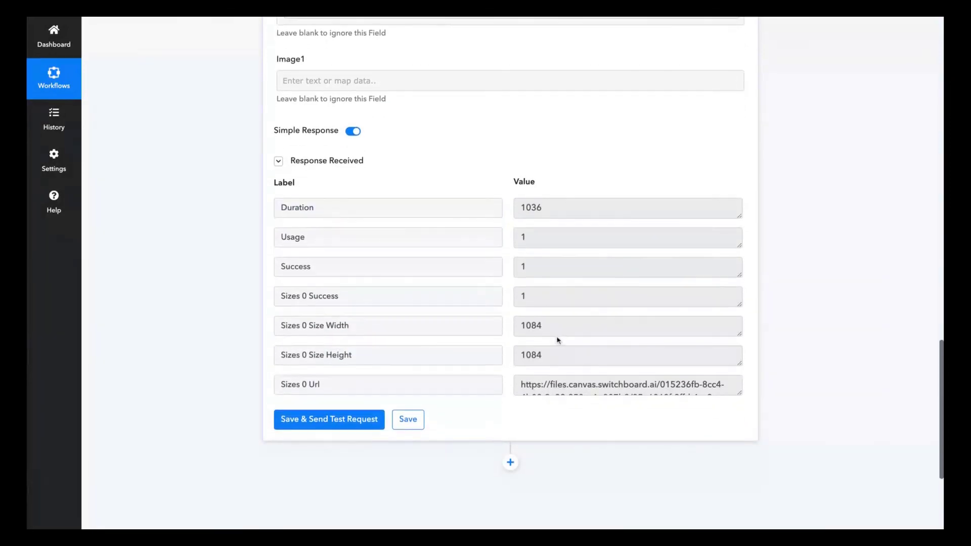
{"action": "scroll", "coordinate": [599, 365], "scroll_direction": "down", "scroll_amount": 2}
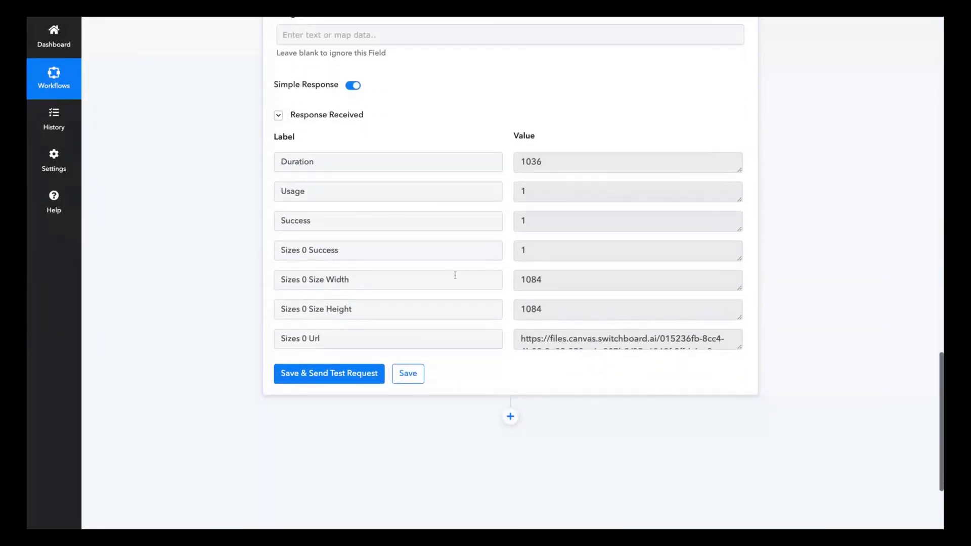
{"action": "scroll", "coordinate": [455, 275], "scroll_direction": "up", "scroll_amount": 10}
{"action": "scroll", "coordinate": [455, 276], "scroll_direction": "up", "scroll_amount": 5}
{"action": "scroll", "coordinate": [455, 275], "scroll_direction": "up", "scroll_amount": 5}
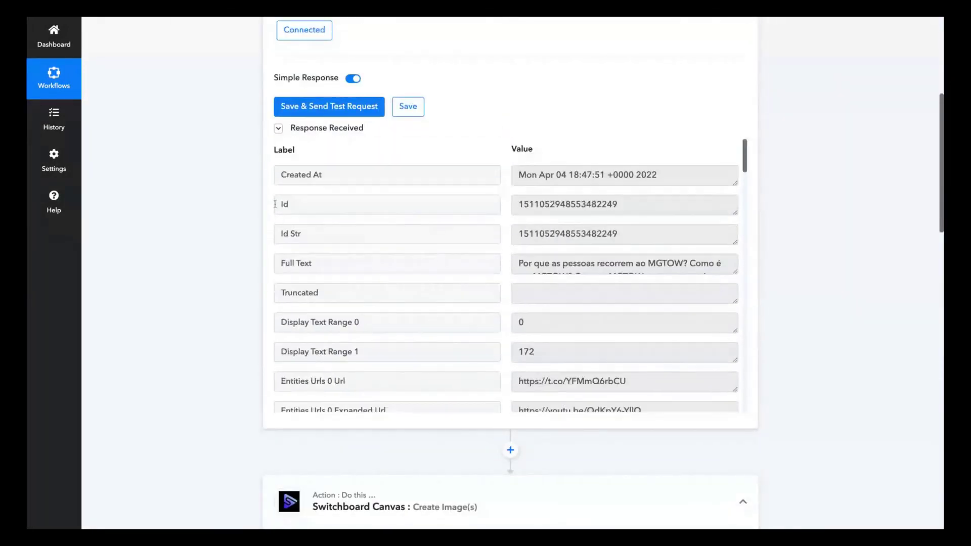
{"action": "scroll", "coordinate": [456, 276], "scroll_direction": "up", "scroll_amount": 8}
{"action": "scroll", "coordinate": [316, 220], "scroll_direction": "up", "scroll_amount": 3}
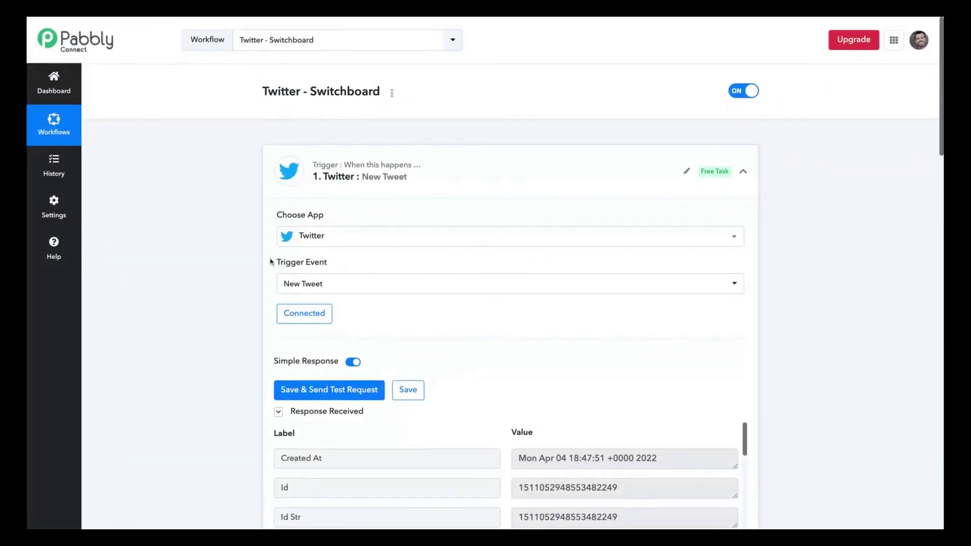
{"action": "scroll", "coordinate": [334, 262], "scroll_direction": "down", "scroll_amount": 10}
{"action": "scroll", "coordinate": [279, 291], "scroll_direction": "down", "scroll_amount": 3}
{"action": "scroll", "coordinate": [279, 291], "scroll_direction": "down", "scroll_amount": 5}
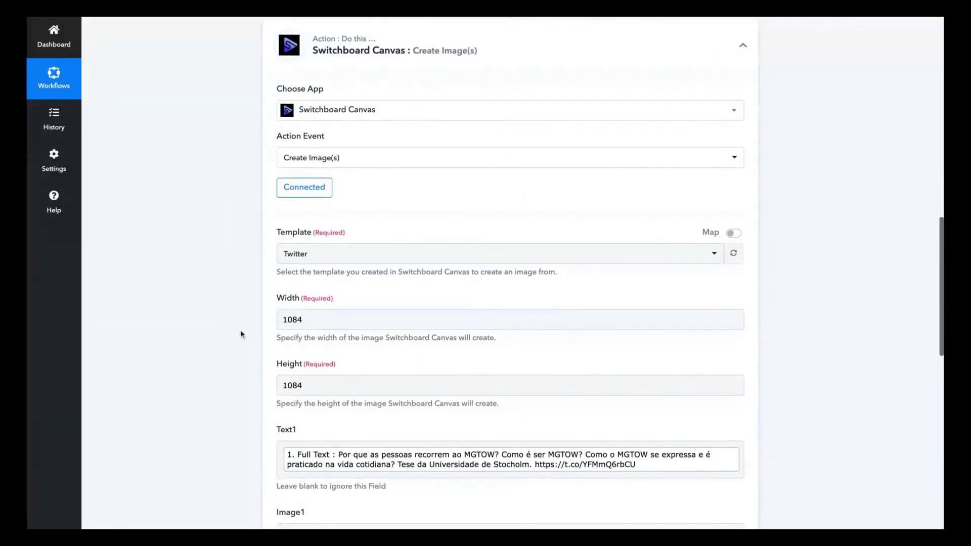
{"action": "scroll", "coordinate": [242, 334], "scroll_direction": "down", "scroll_amount": 8}
{"action": "scroll", "coordinate": [267, 331], "scroll_direction": "down", "scroll_amount": 3}
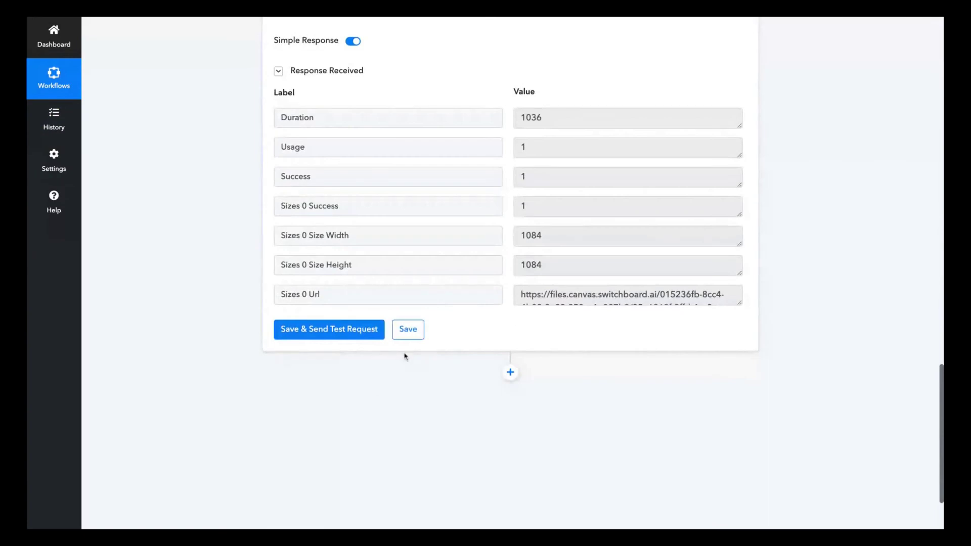
{"action": "left_click", "coordinate": [407, 330]}
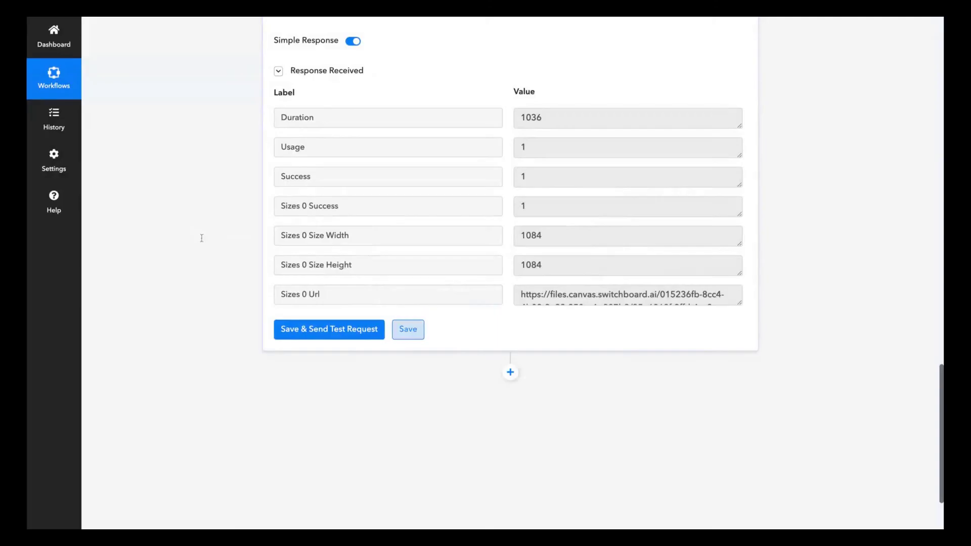
{"action": "scroll", "coordinate": [197, 218], "scroll_direction": "up", "scroll_amount": 15}
{"action": "scroll", "coordinate": [197, 219], "scroll_direction": "up", "scroll_amount": 10}
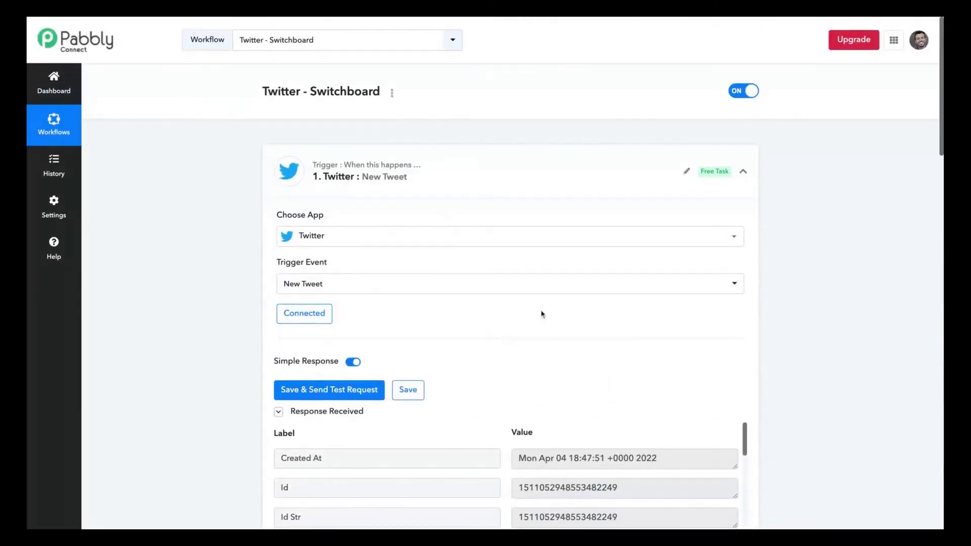
{"action": "mouse_move", "coordinate": [562, 307]}
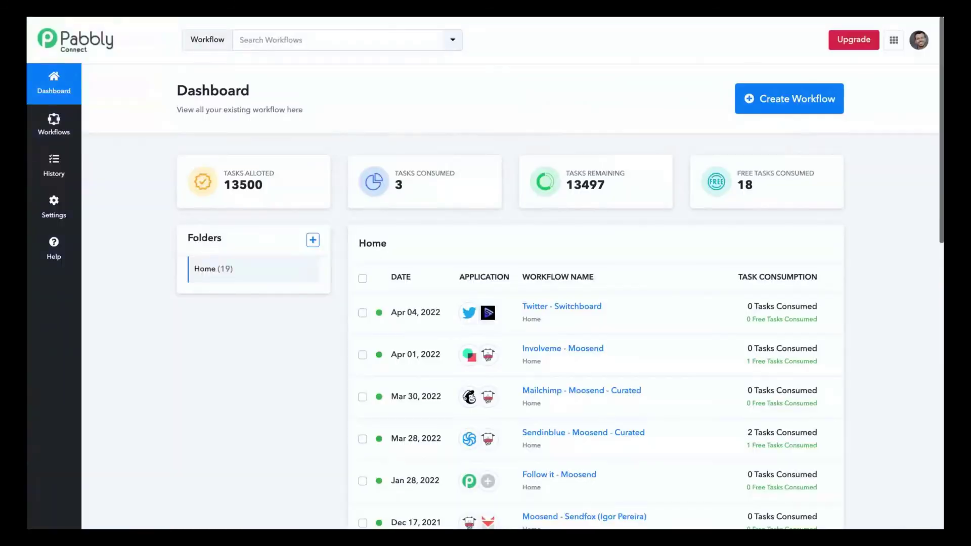
Open the Twitter - Switchboard workflow from the dashboard list.
{"action": "left_click", "coordinate": [539, 307]}
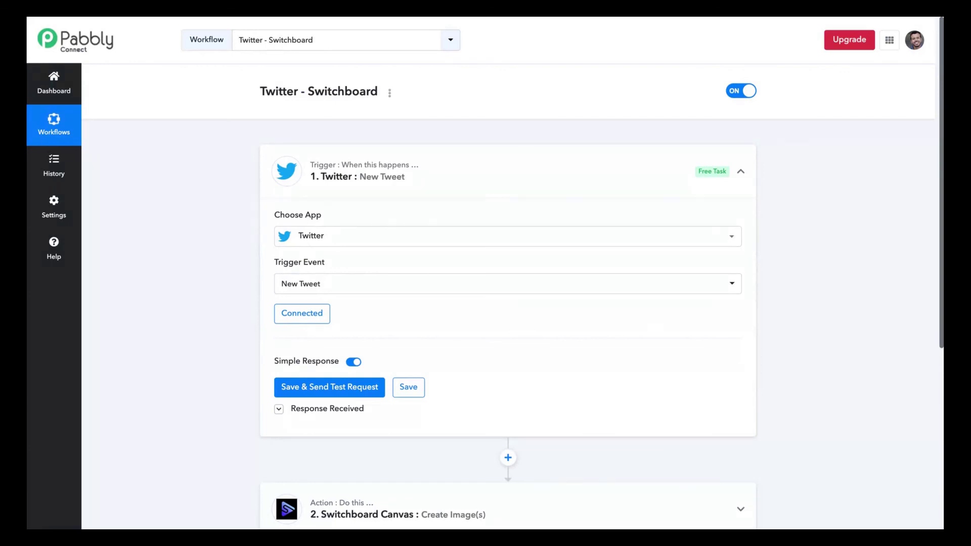
{"action": "scroll", "coordinate": [383, 293], "scroll_direction": "down", "scroll_amount": 1}
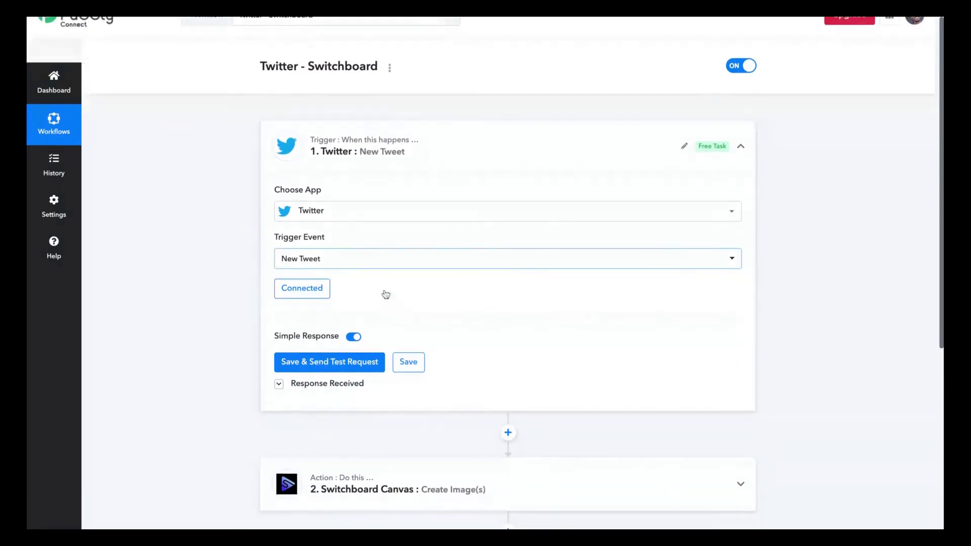
{"action": "scroll", "coordinate": [393, 296], "scroll_direction": "up", "scroll_amount": 1}
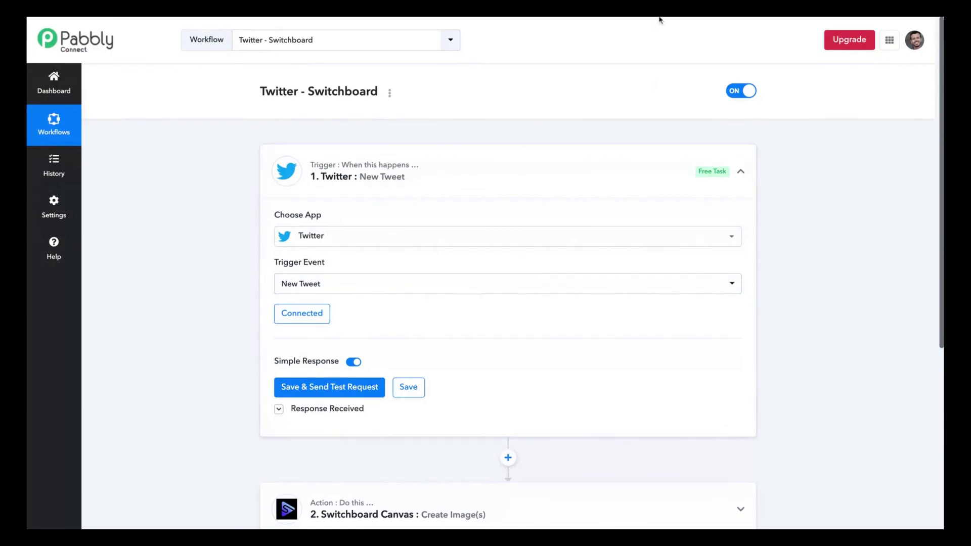